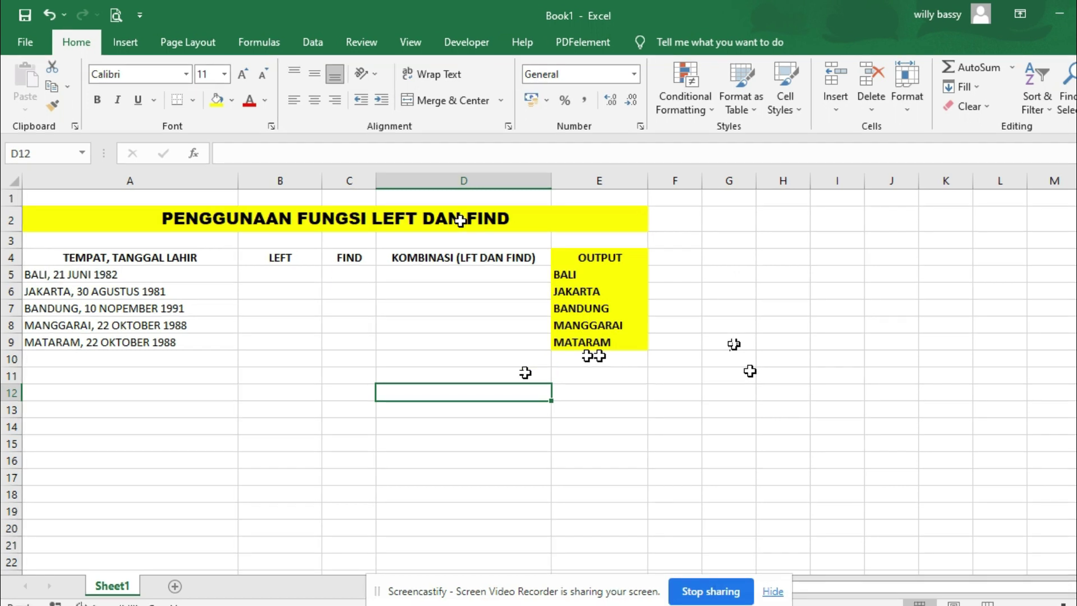
Step: Review the table headings, the empty LEFT and FIND columns, and the expected place names in the OUTPUT column
left_click(460, 220)
left_click(301, 261)
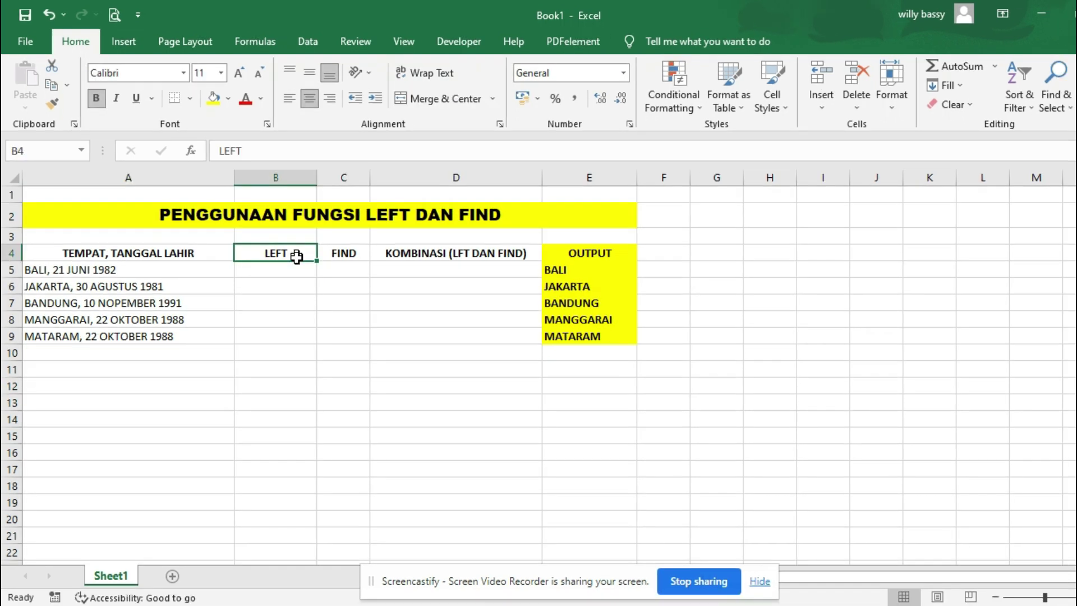
left_click_drag(297, 256, 282, 319)
left_click(281, 252)
left_click_drag(281, 253, 282, 328)
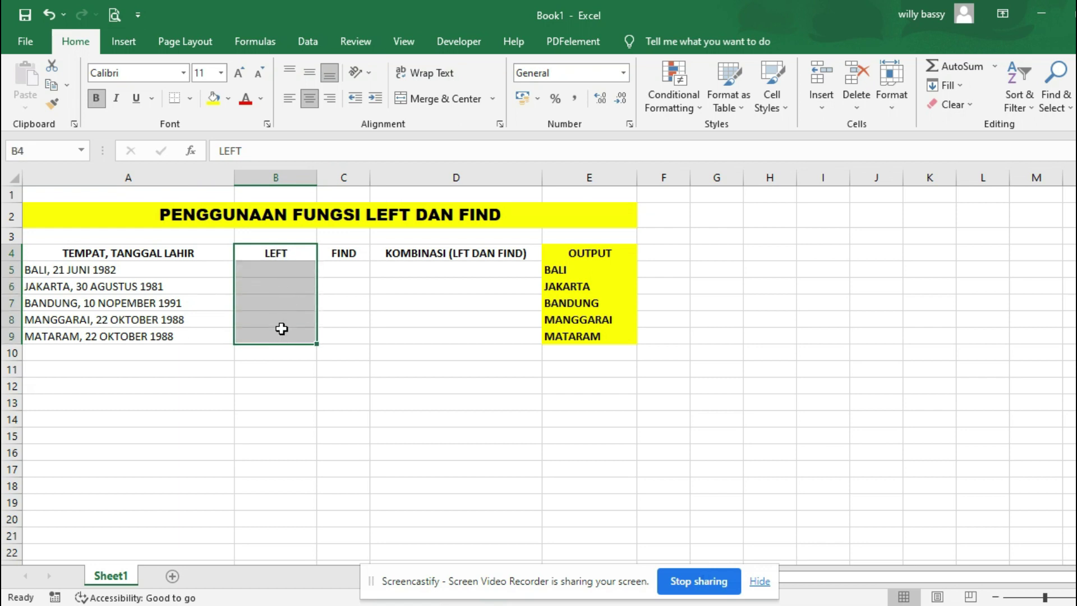
left_click(364, 317)
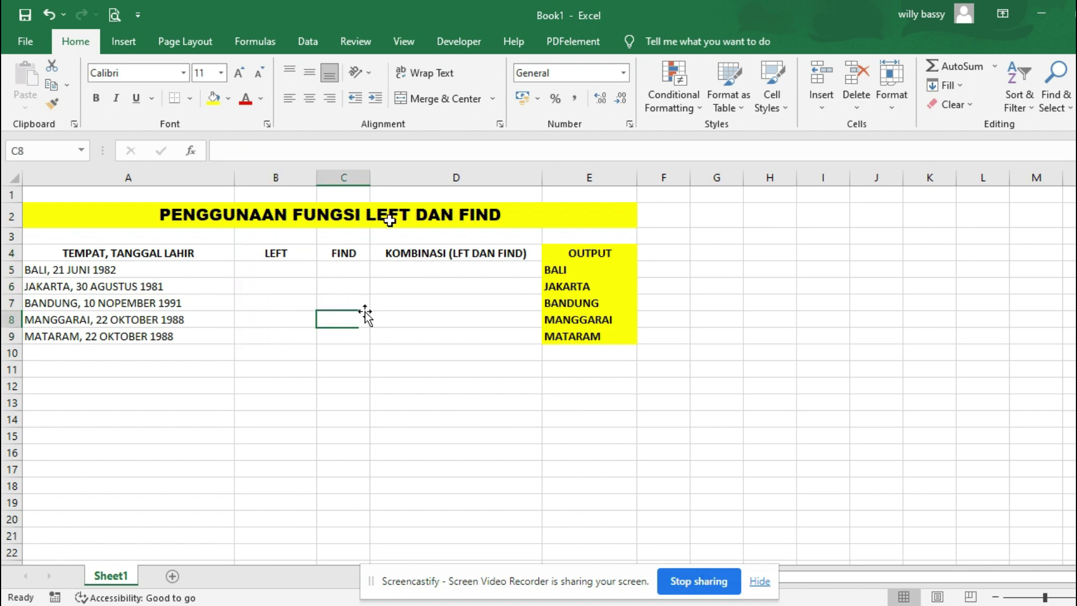
left_click(446, 213)
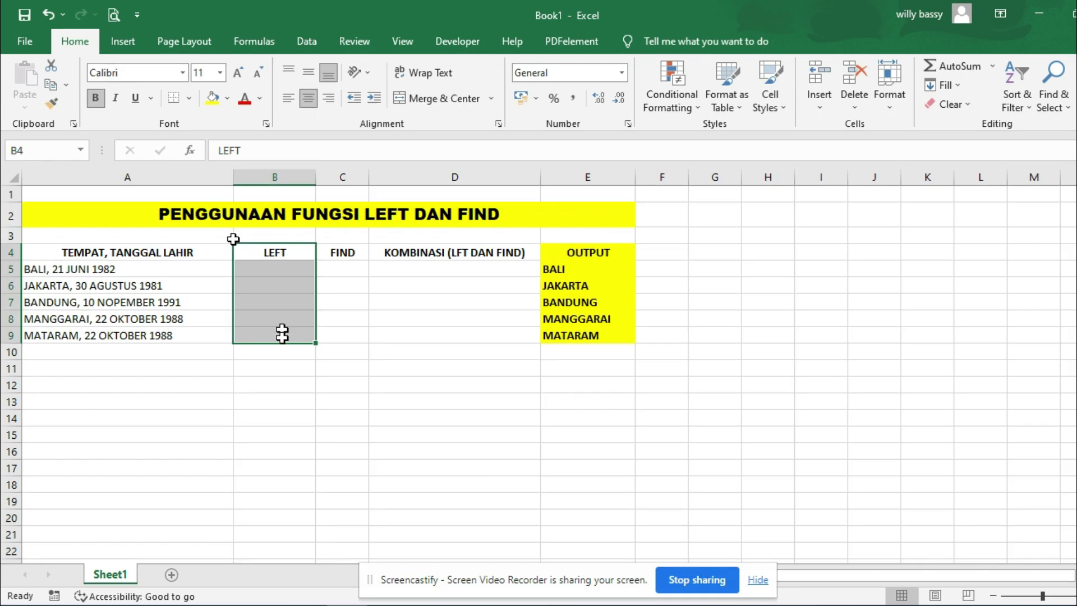
left_click(746, 350)
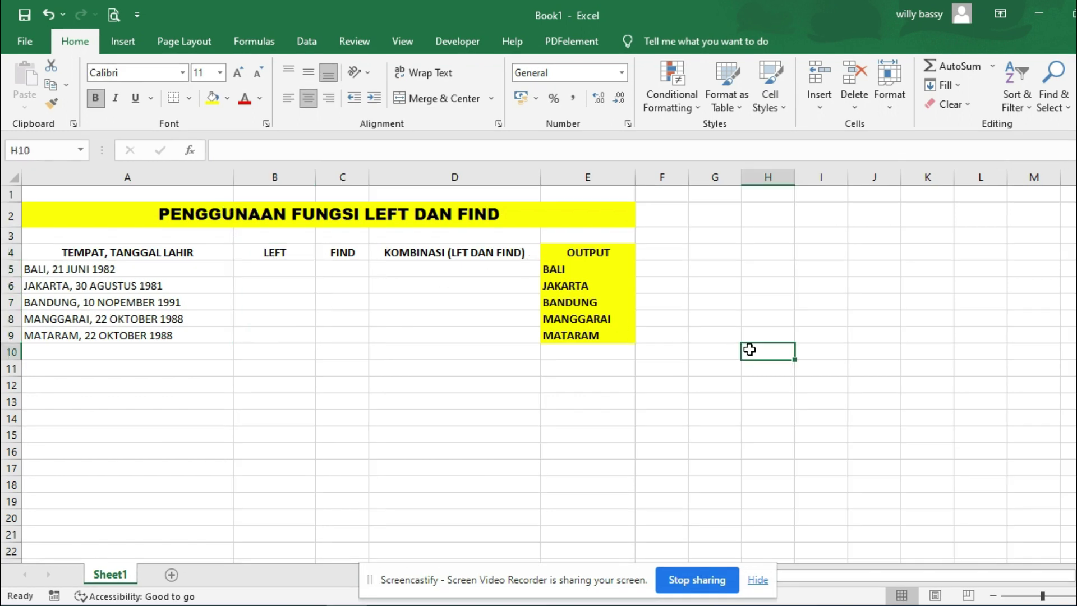
left_click_drag(617, 269, 608, 338)
left_click(703, 304)
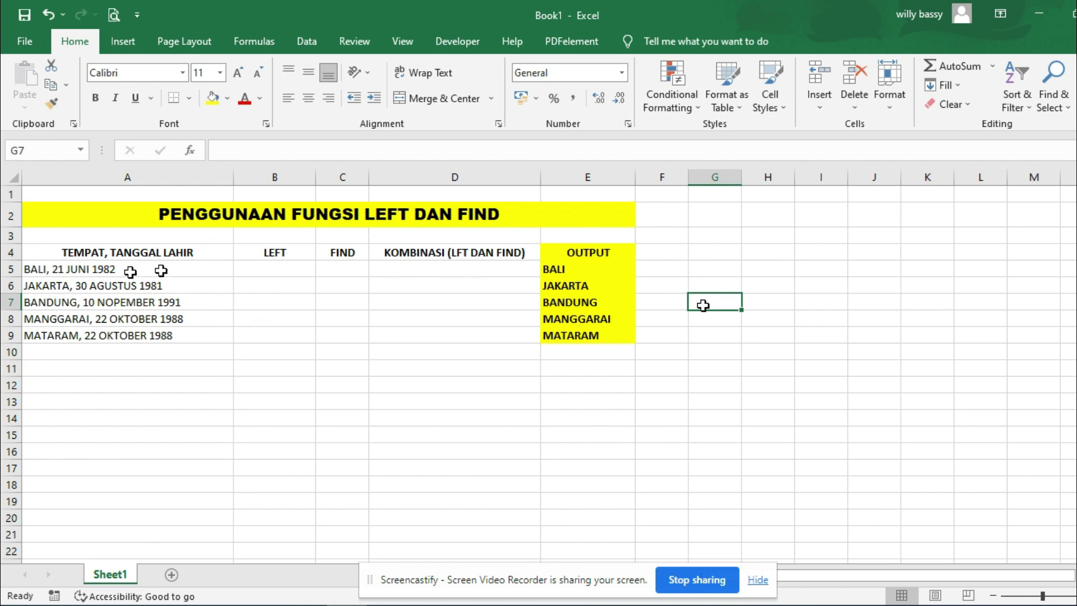
Step: Examine the place-and-date texts in column A against the OUTPUT values and the empty LEFT cell in row 5
left_click(292, 335)
left_click_drag(291, 339, 291, 365)
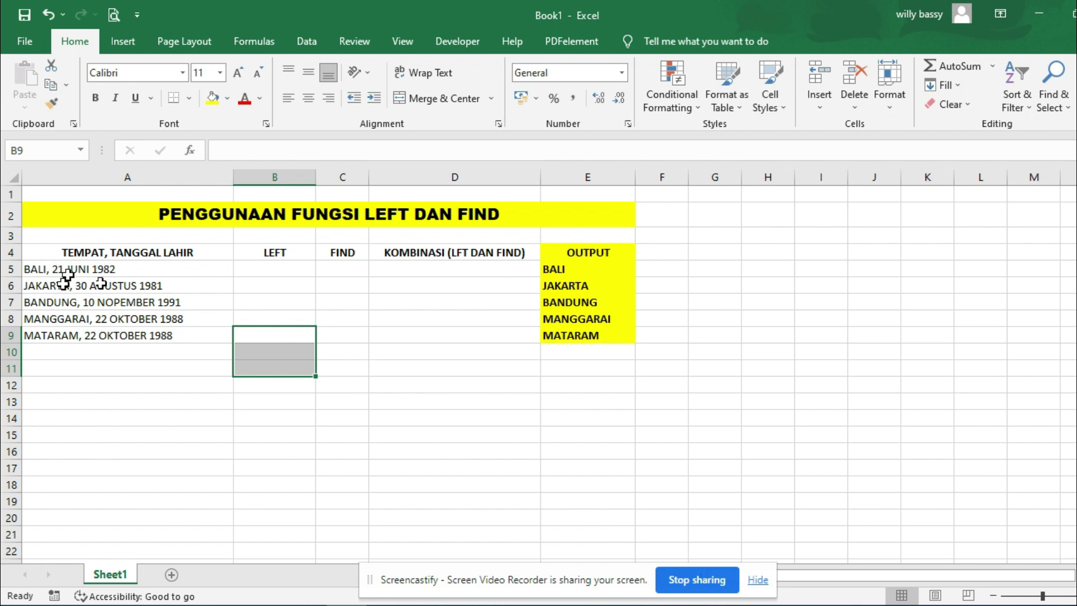
left_click(169, 273)
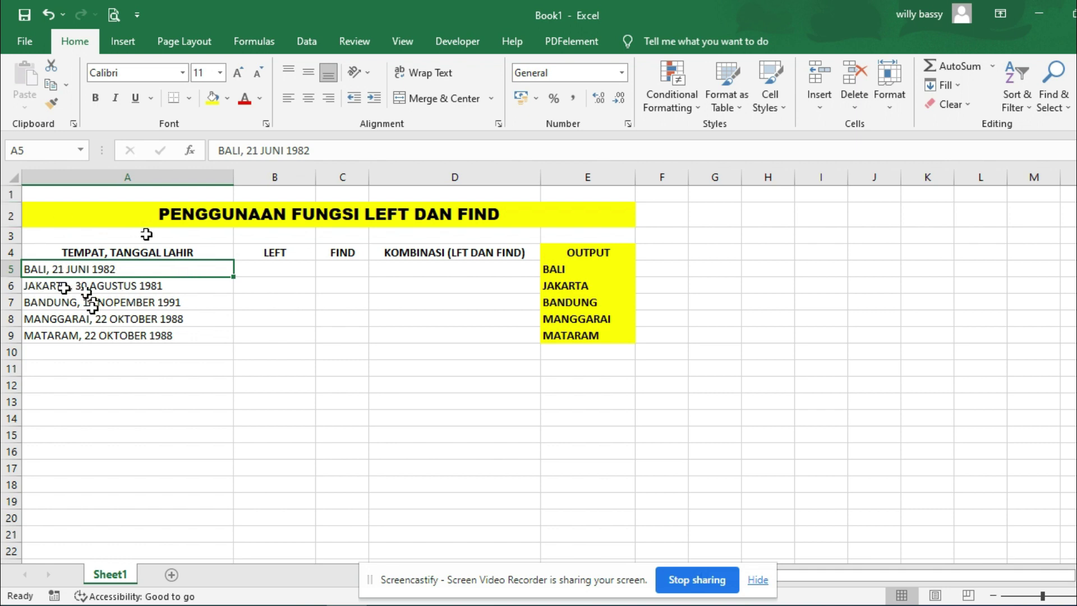
left_click(288, 267)
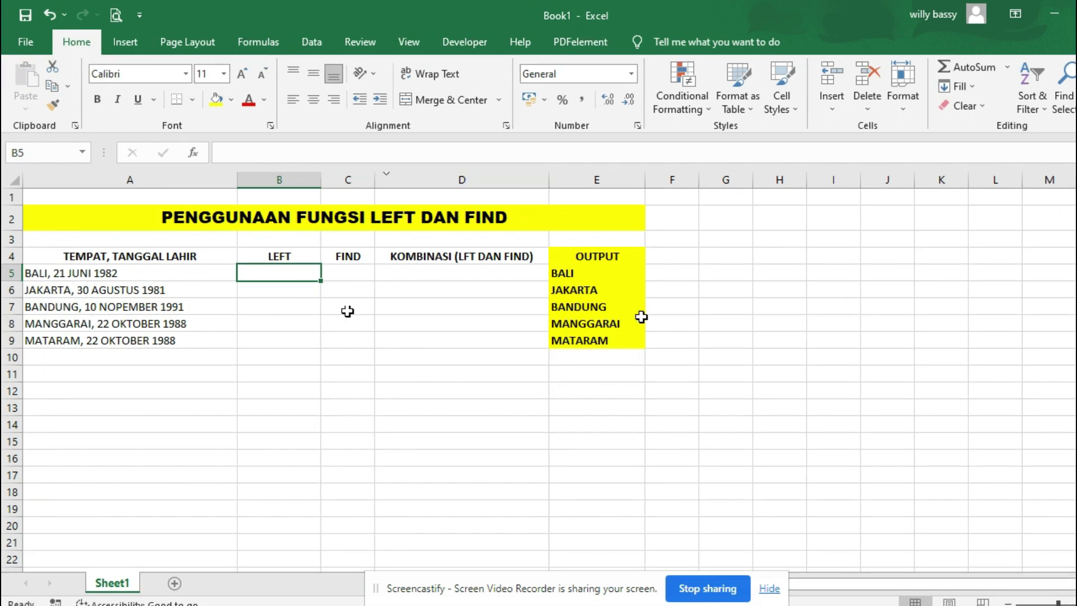
left_click_drag(601, 274, 609, 340)
left_click(727, 343)
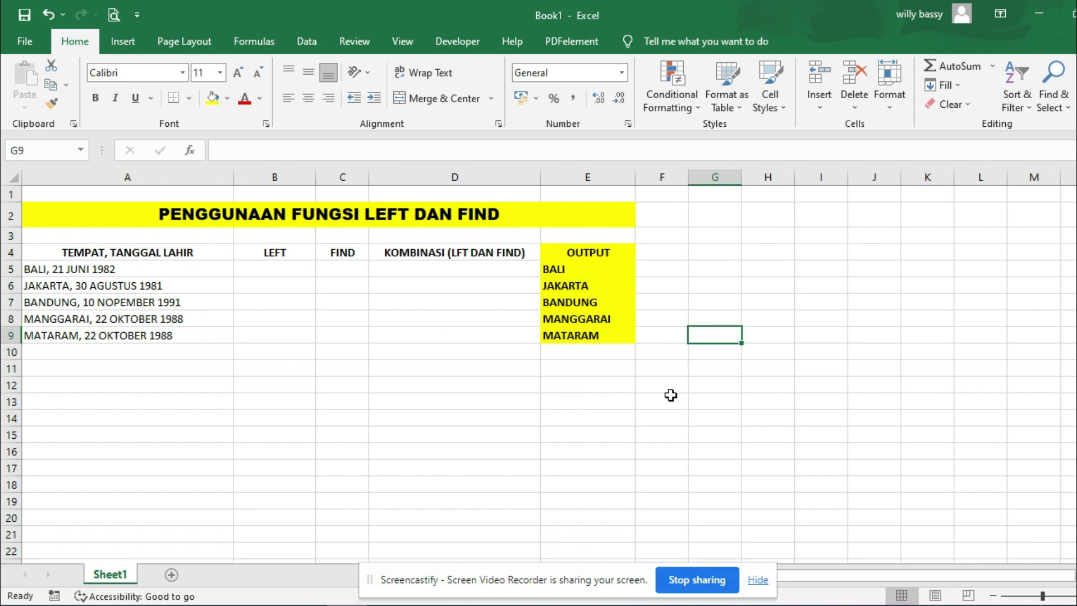
left_click(448, 382)
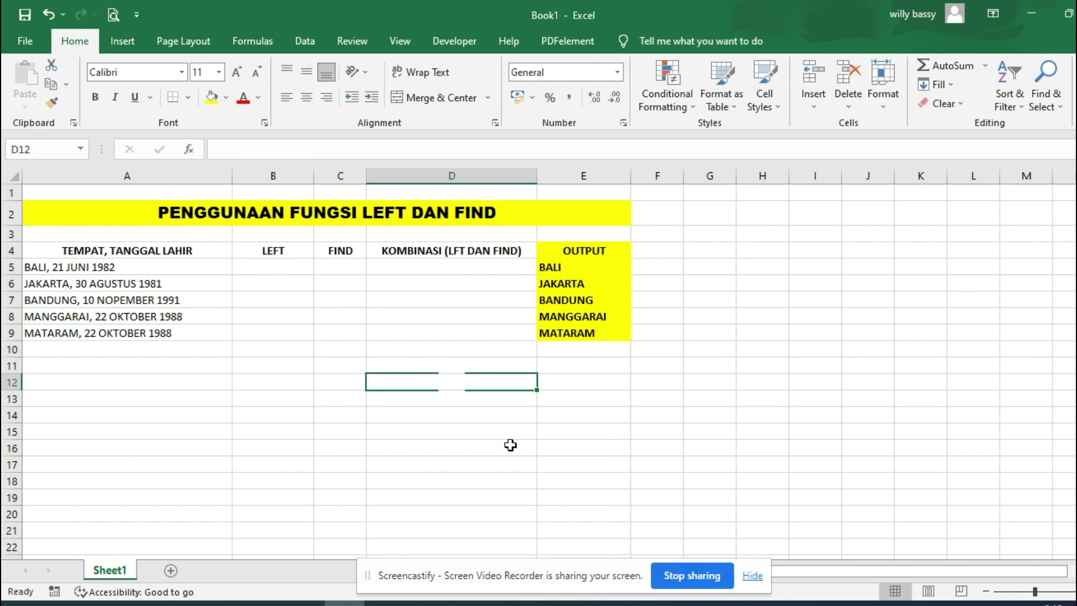
left_click(355, 267)
left_click(296, 271)
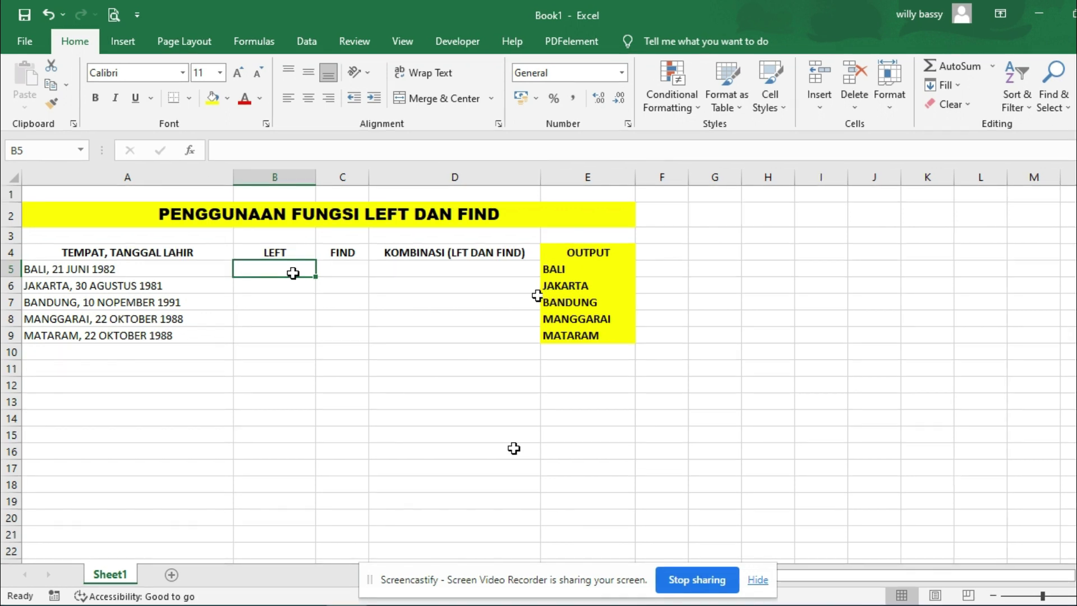
left_click(146, 267)
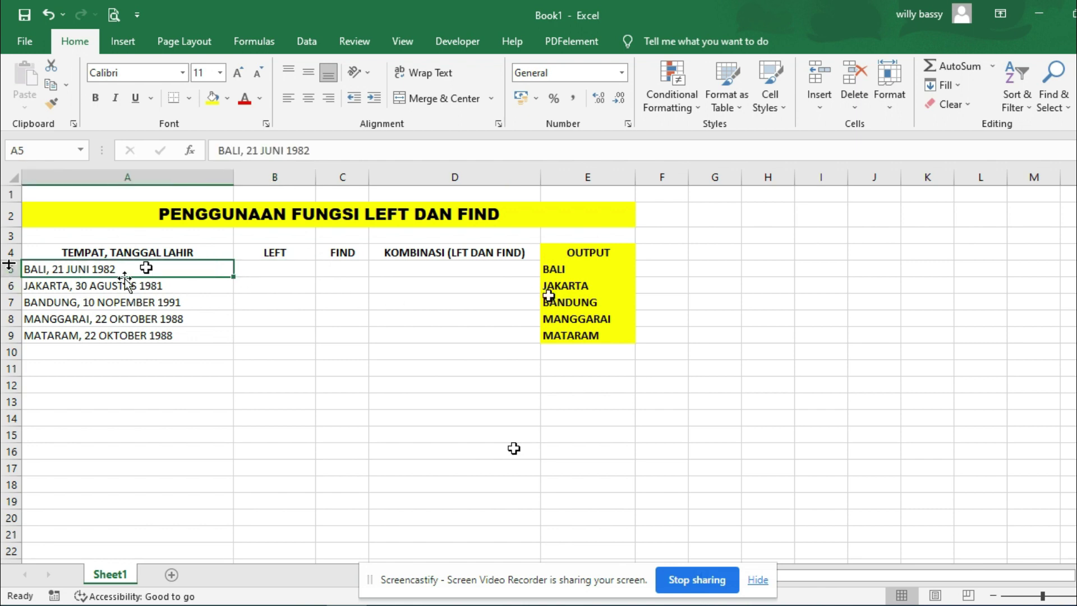
left_click(280, 274)
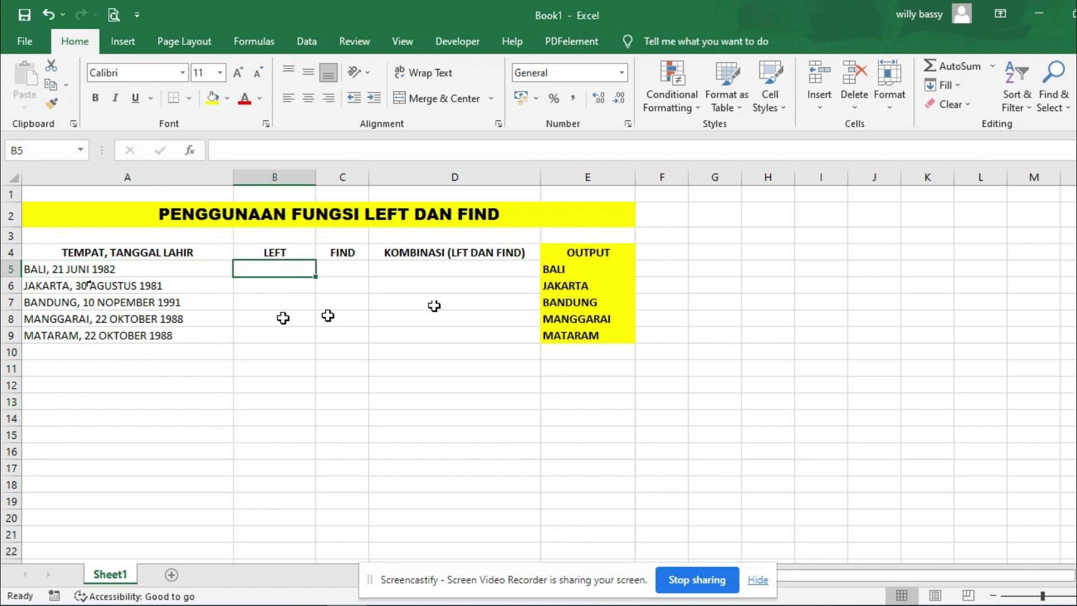
key("Right")
key("Left")
key("Right")
key("Left")
key("Left")
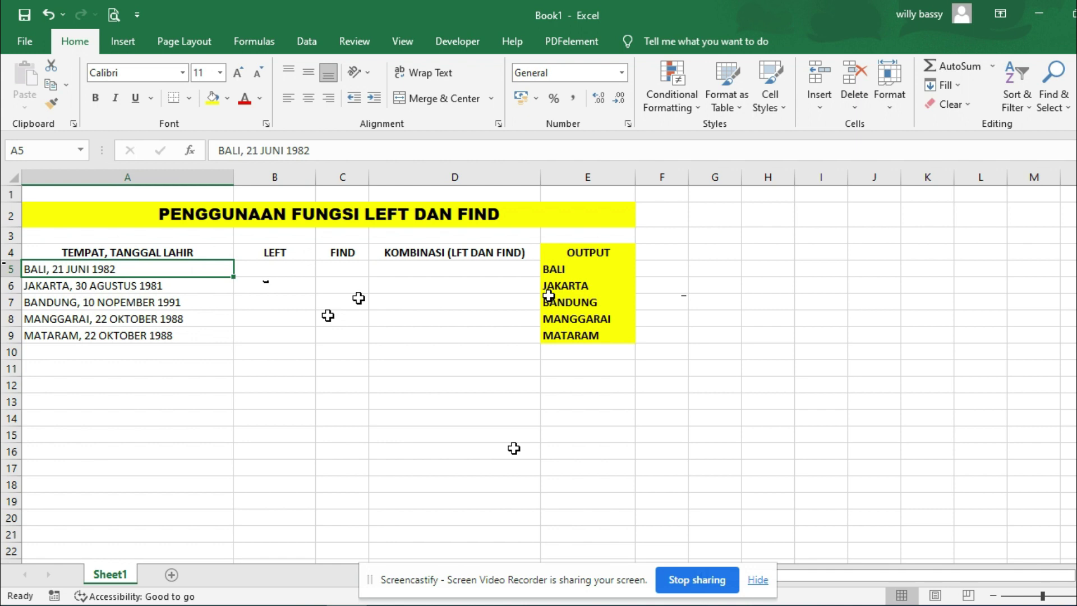
Step: Enter =LEFT(A5;4) in cell B5 and fill the formula down to B9
key("Right")
type("=")
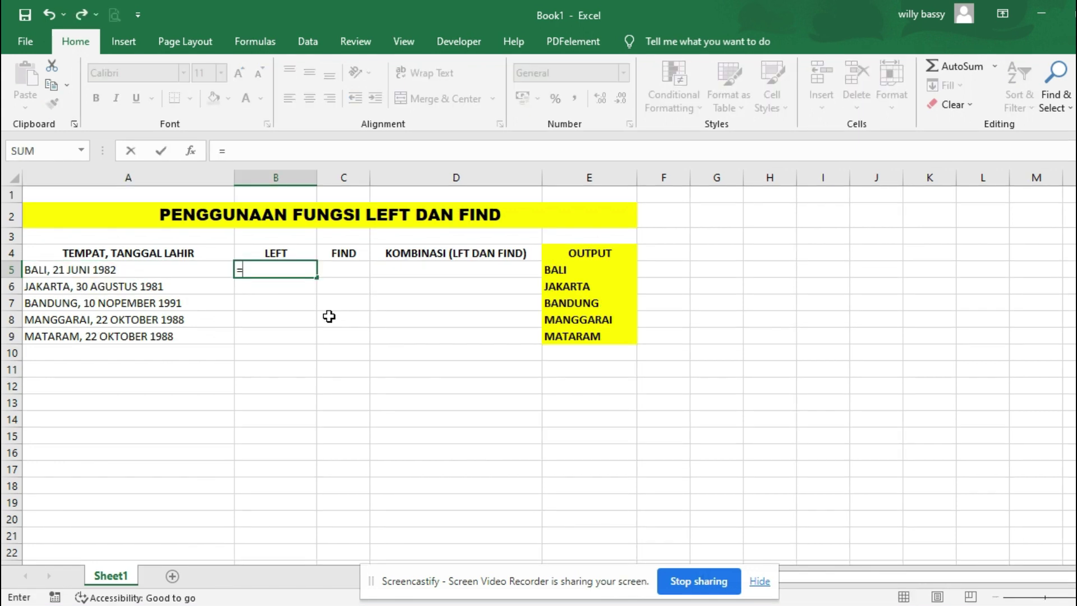
type("LEF")
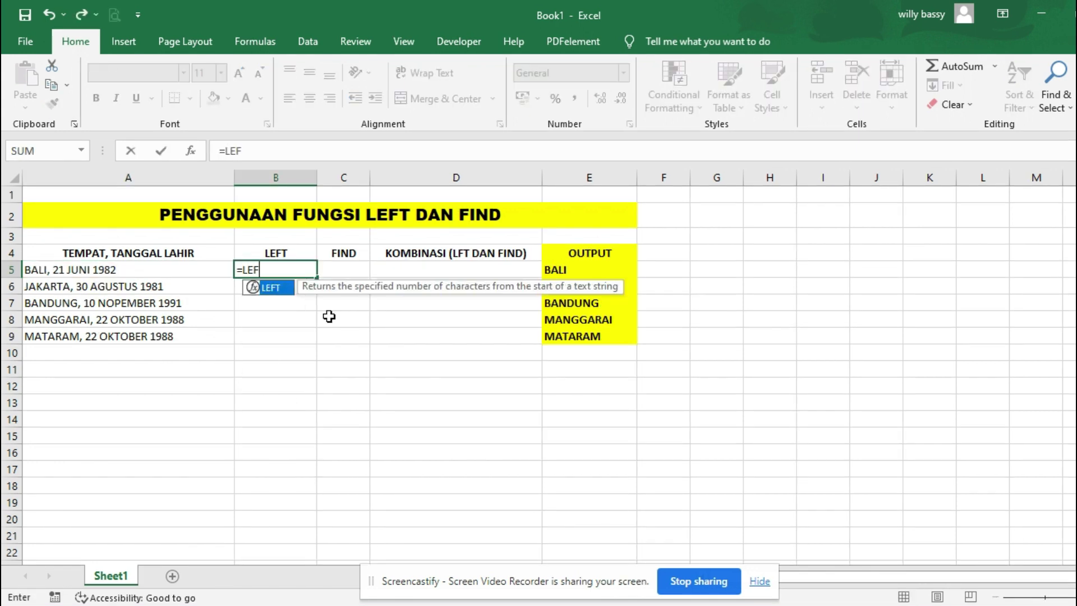
type("T(")
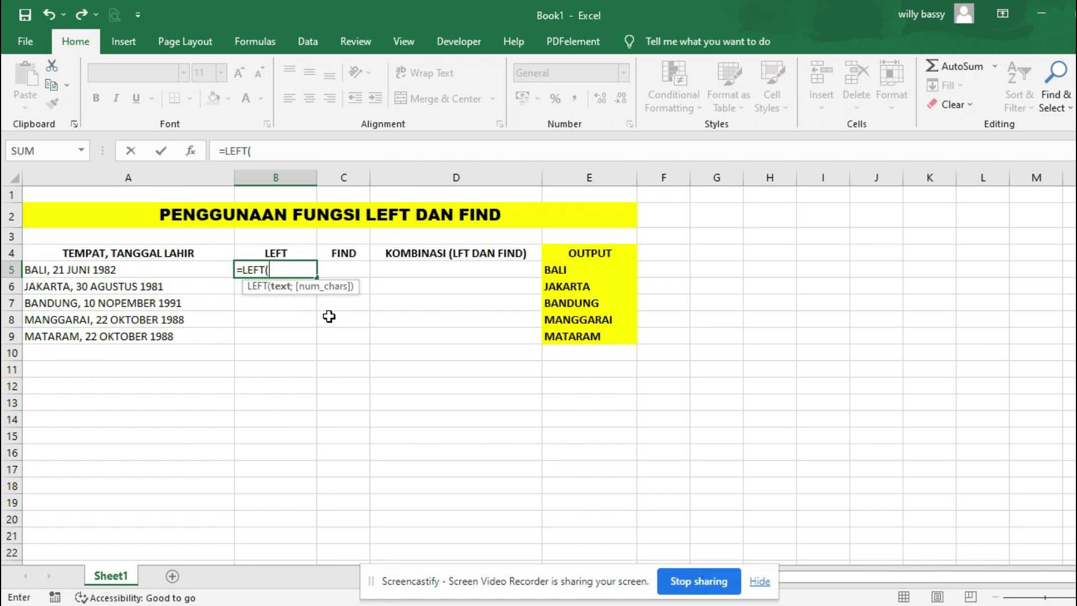
key("Left")
type(";")
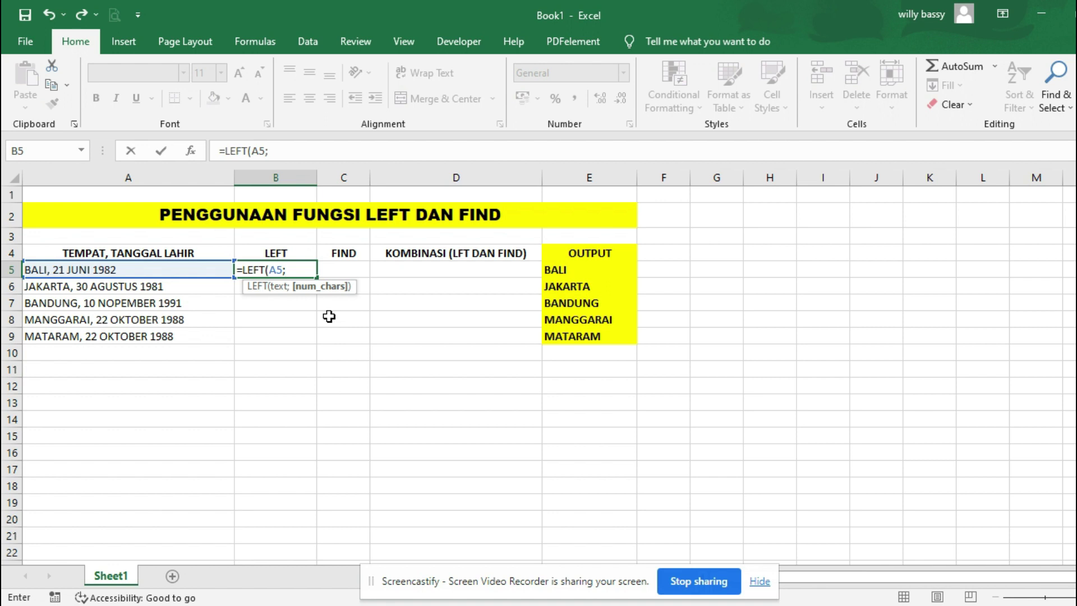
type("4)")
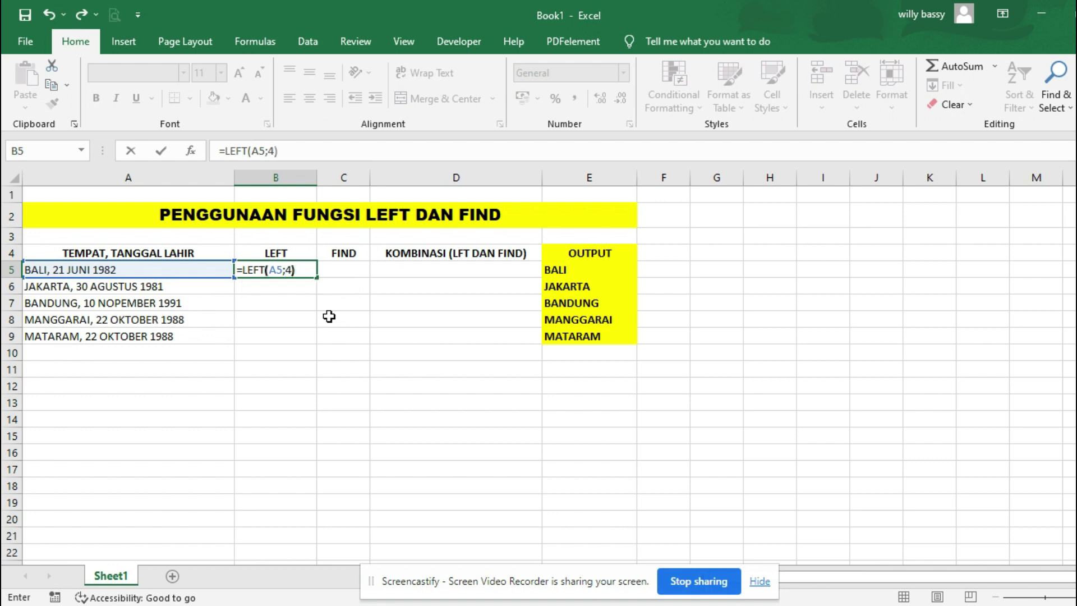
key("Return")
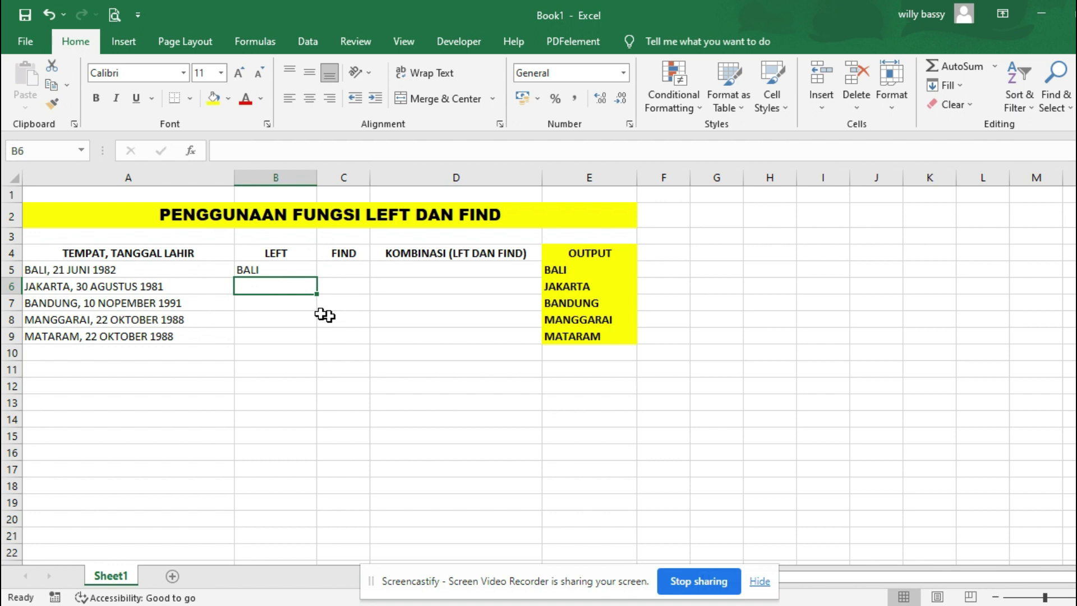
left_click(284, 273)
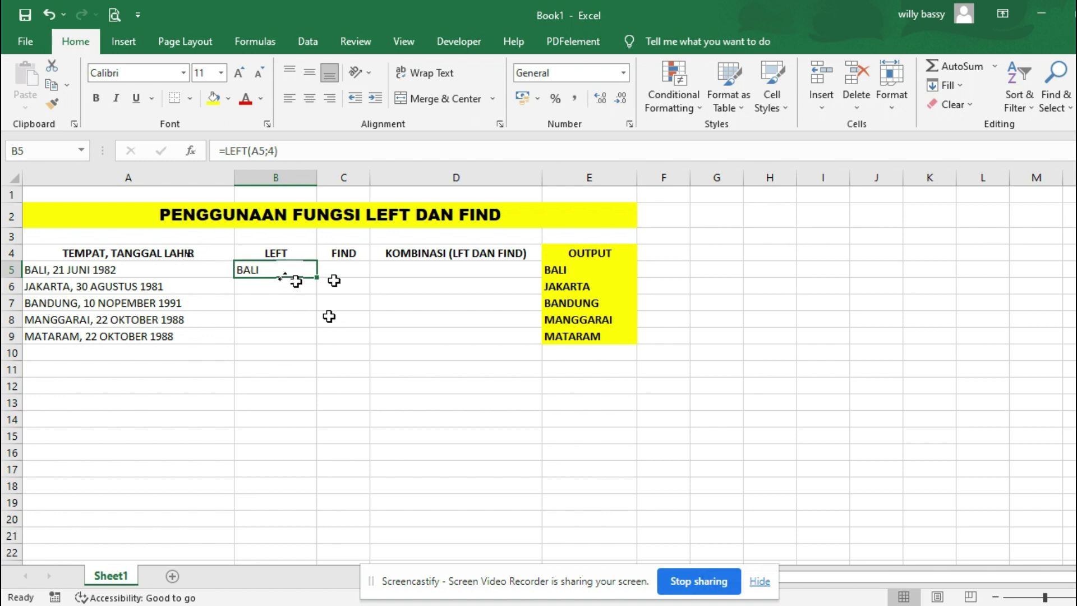
left_click_drag(317, 277, 315, 340)
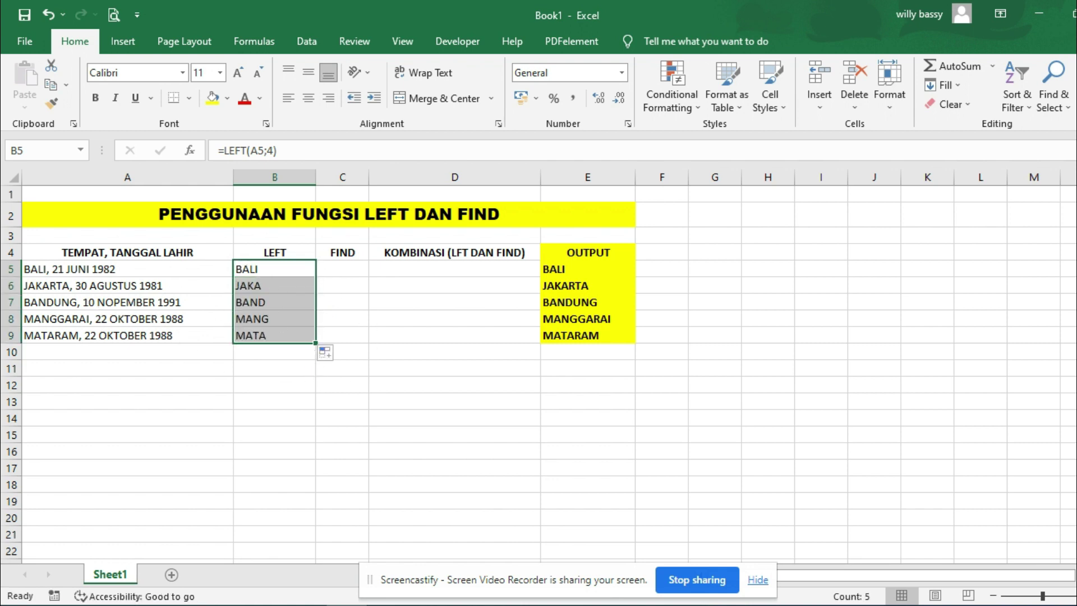
Step: Inspect the LEFT formula in B5 and compare the extracted texts in column B with the OUTPUT column
left_click(255, 270)
double_click(255, 270)
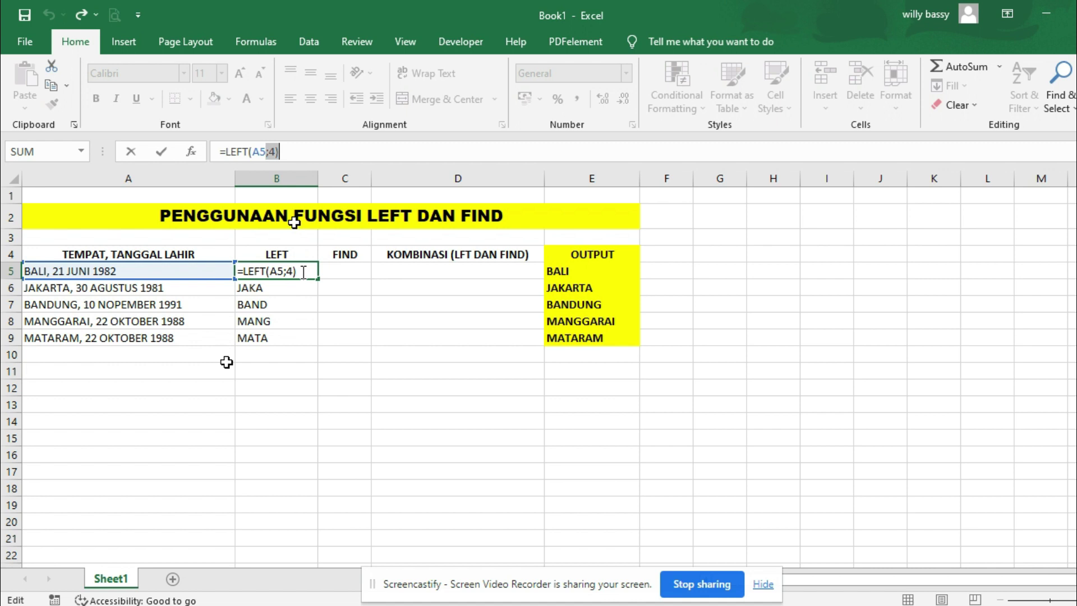
key("Escape")
left_click(294, 291)
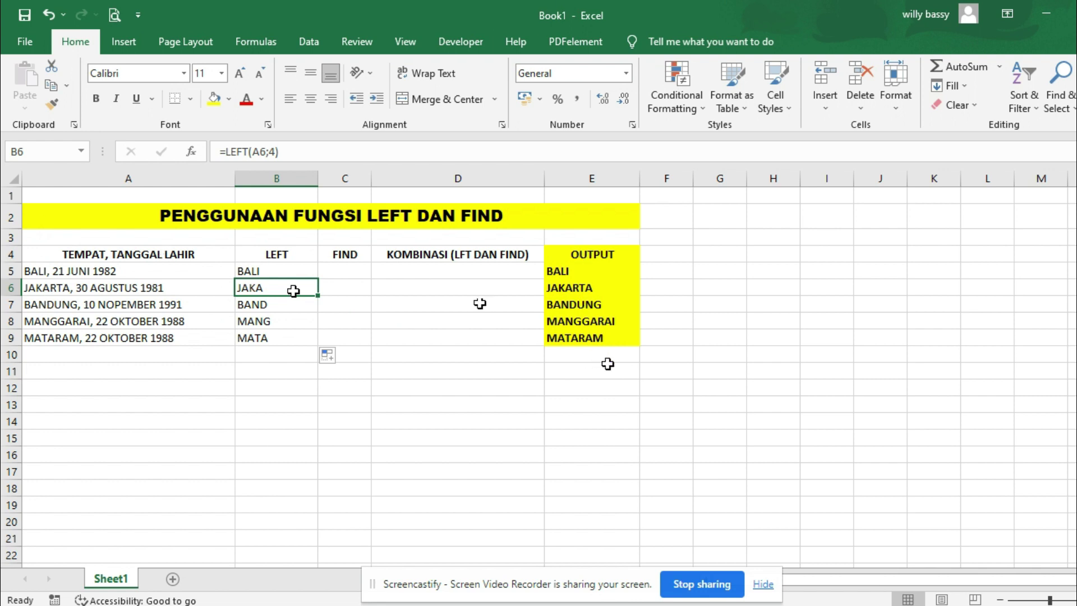
left_click(412, 305)
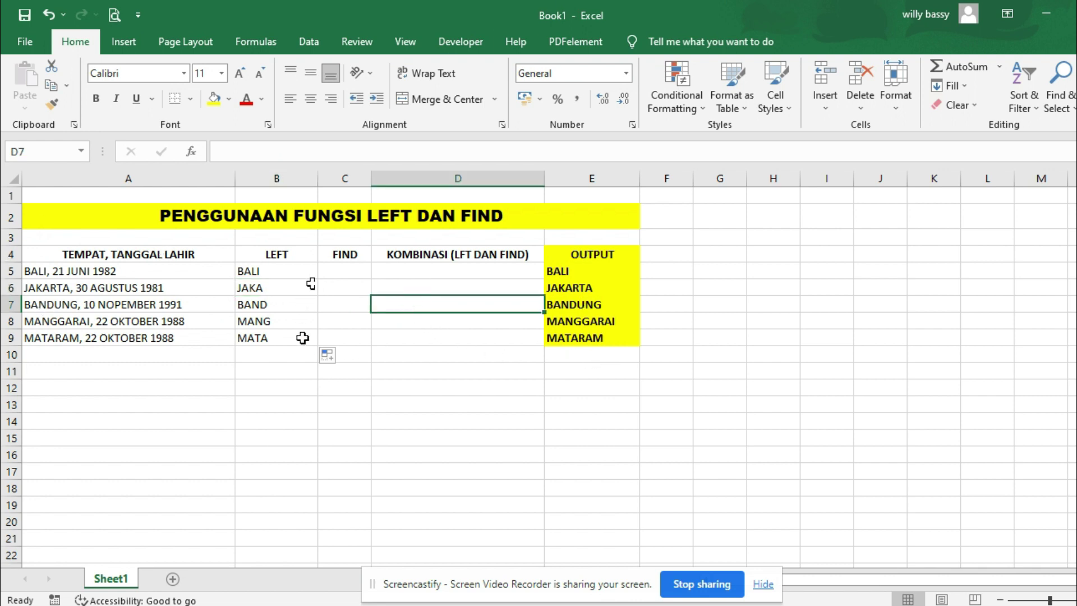
left_click(281, 283)
Step: Enter the formula =FIND(",";A5) in cell C5 to locate the comma in the text of A5
left_click(362, 273)
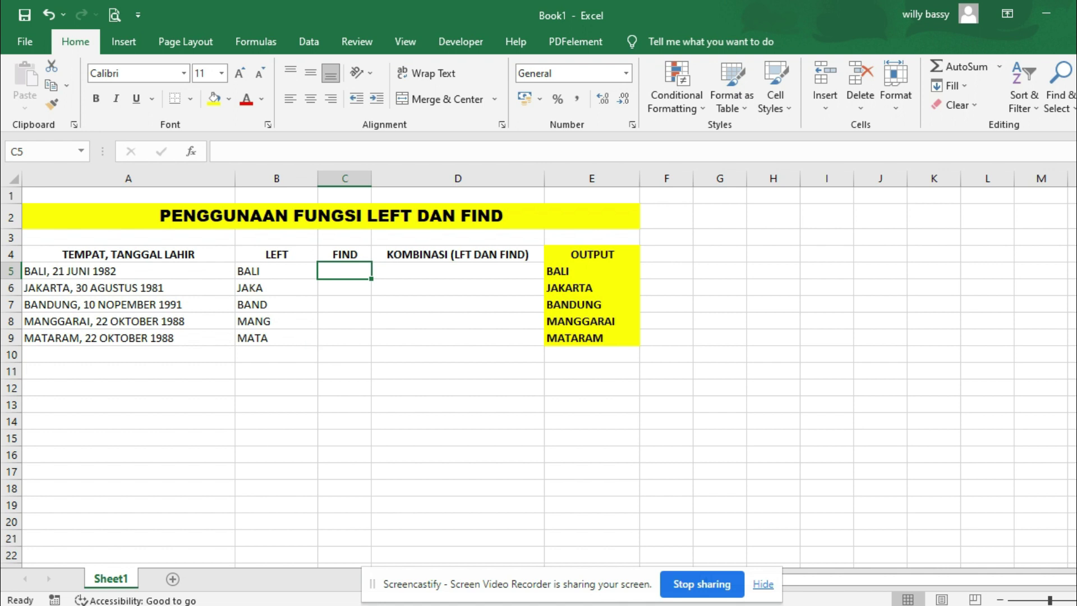
type("=FIND(")
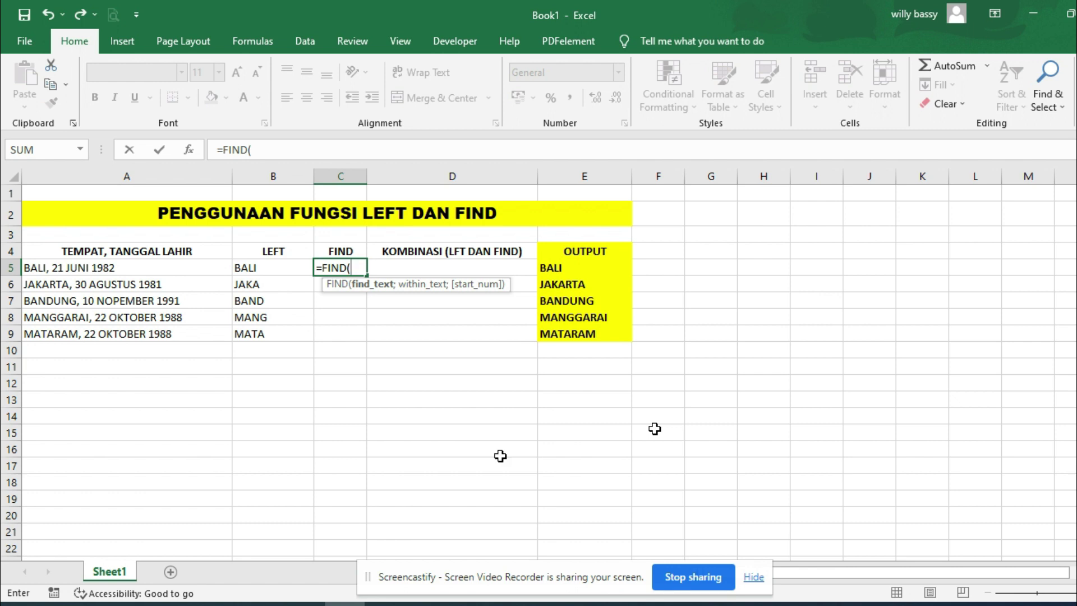
type("\",\";")
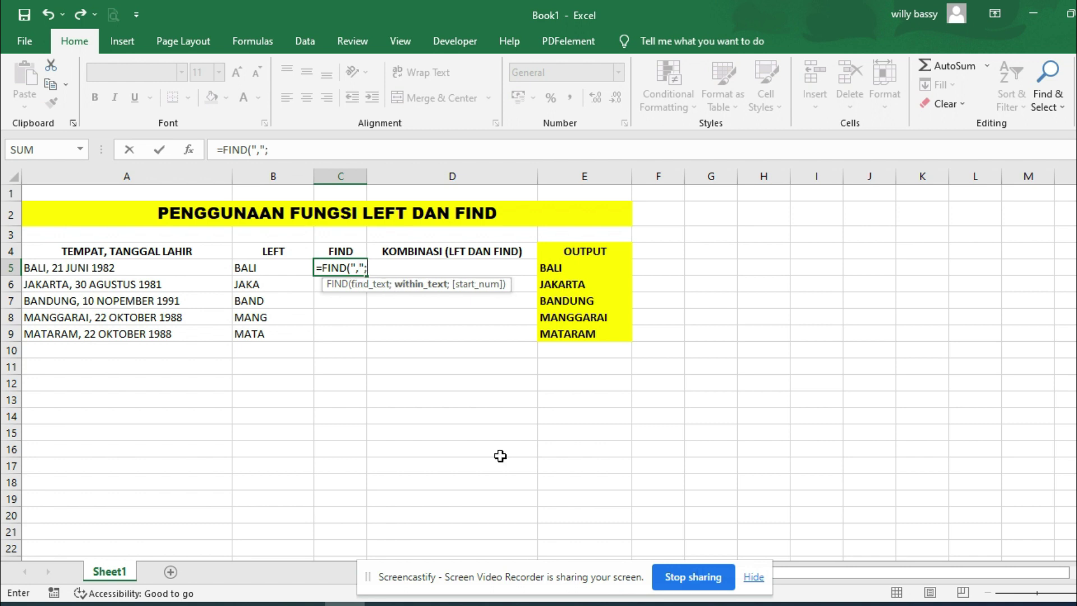
key("Left")
key("Left")
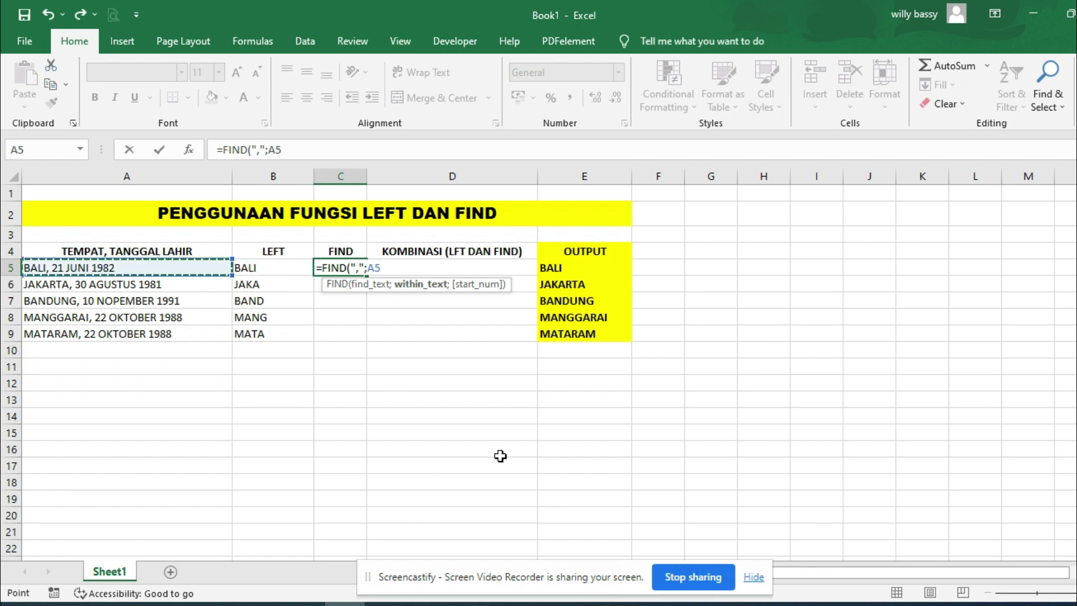
key("Return")
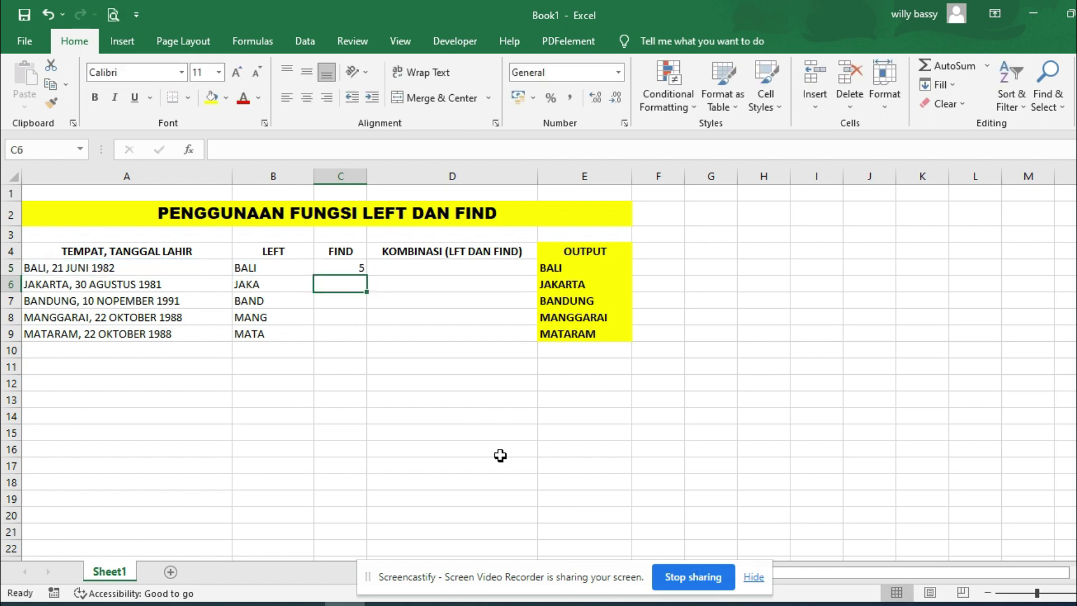
Step: Check the FIND formula in C5 against the text in A5 and fill it down to C9
left_click(362, 268)
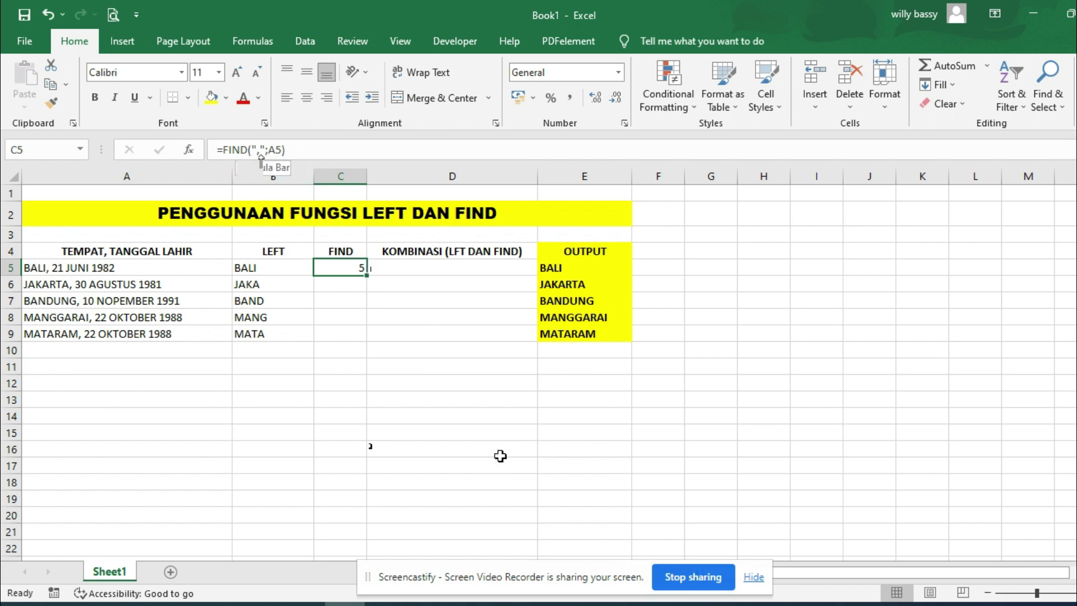
left_click(104, 268)
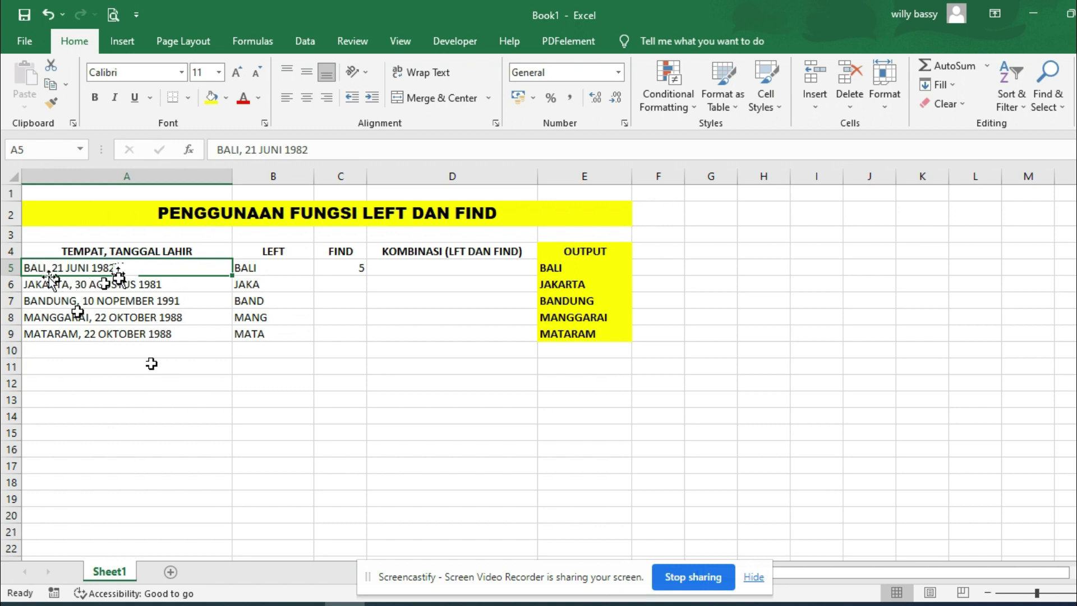
left_click(345, 270)
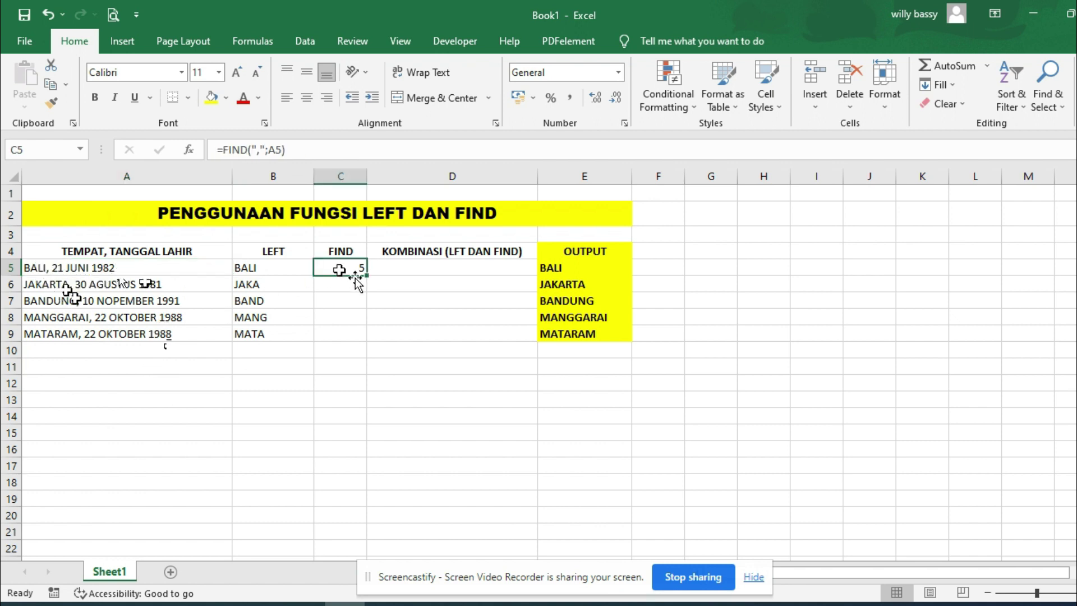
left_click_drag(369, 269, 365, 336)
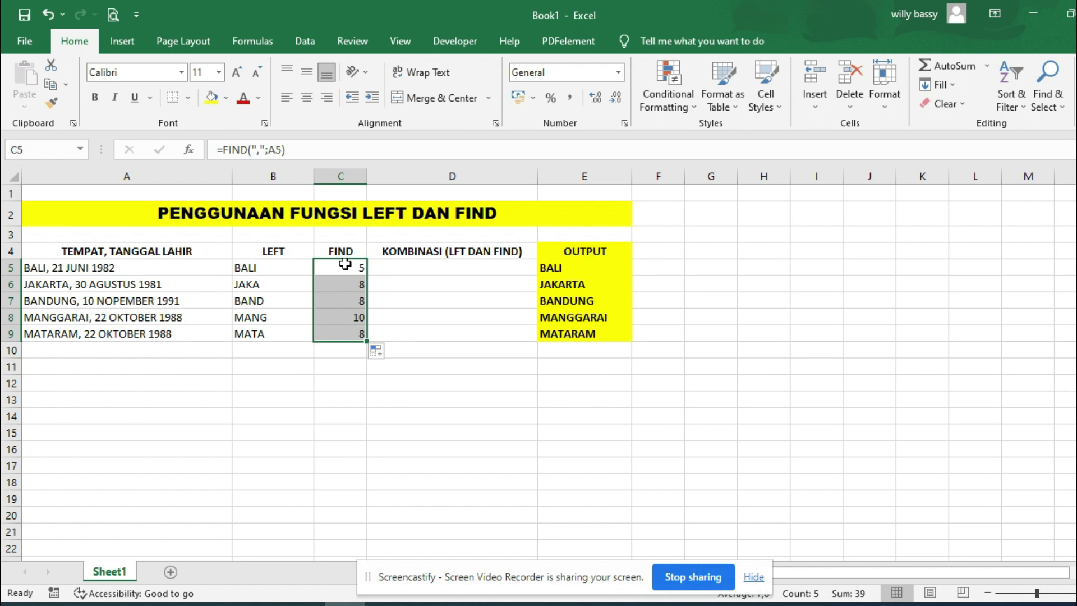
Step: Compare the FIND results in C5:C9 with the comma positions in the texts of column A
left_click(53, 270)
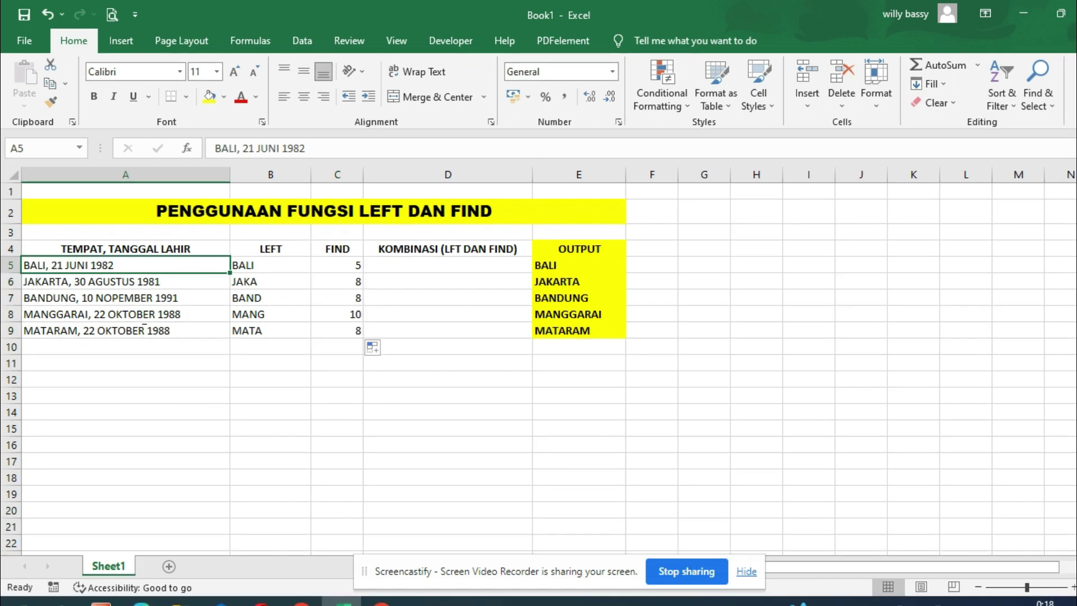
left_click(348, 264)
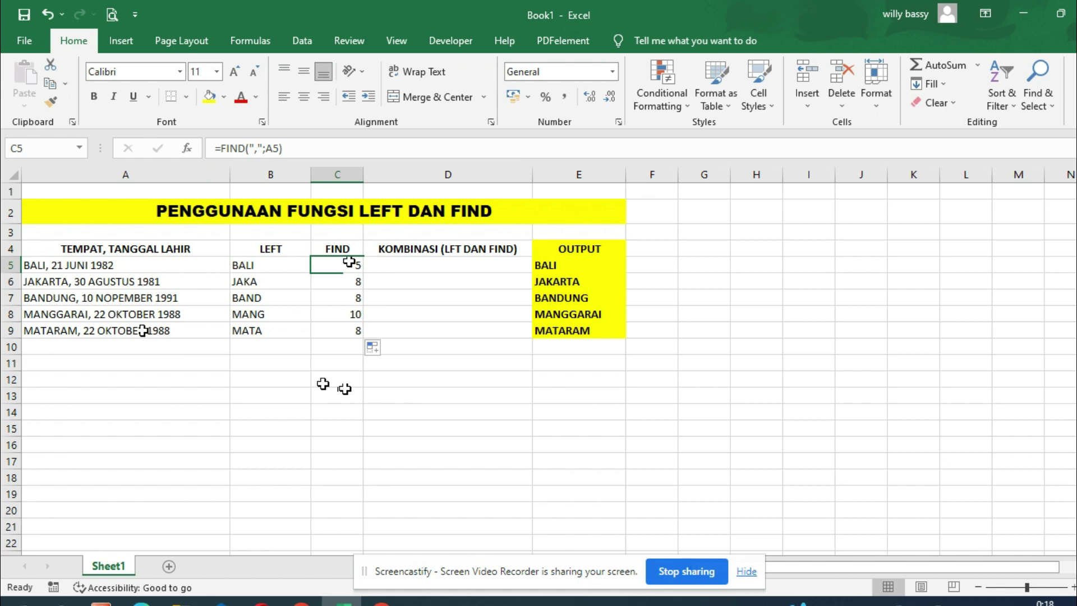
left_click(339, 287)
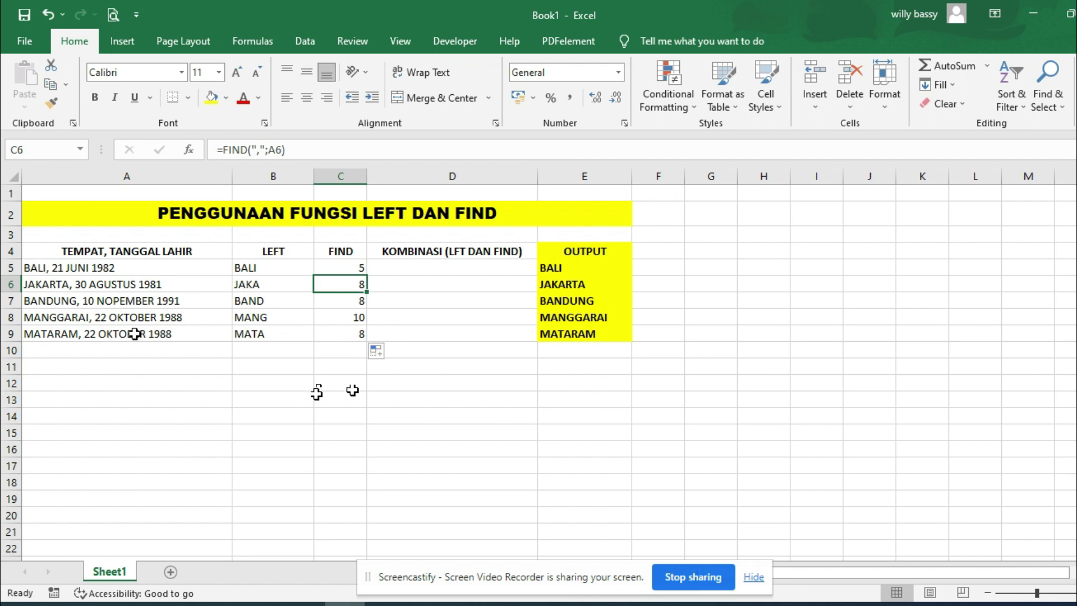
left_click(357, 328)
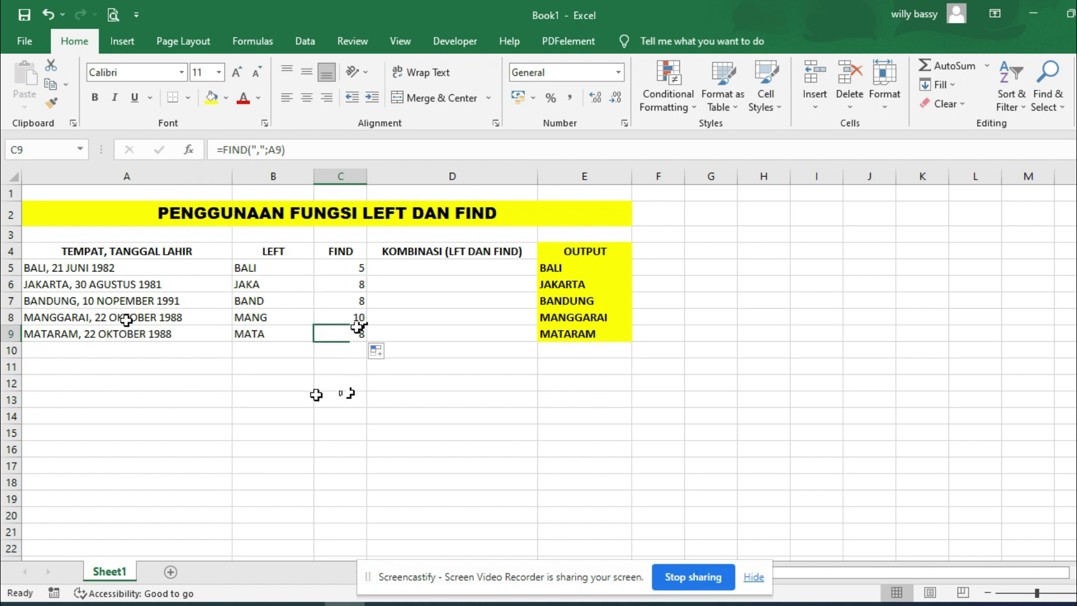
left_click(409, 283)
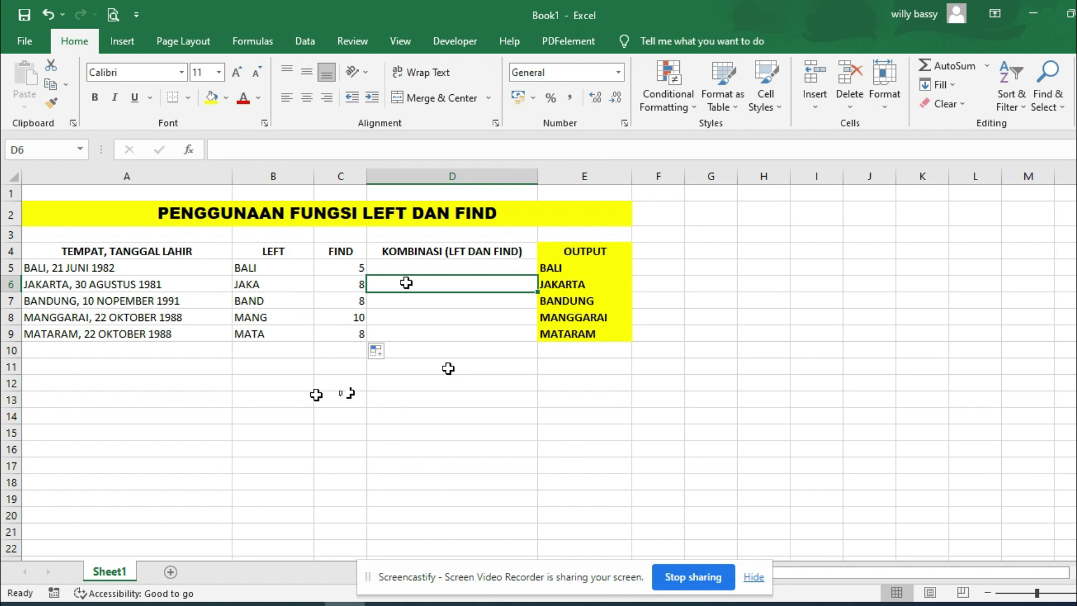
left_click_drag(361, 268, 357, 336)
left_click(484, 379)
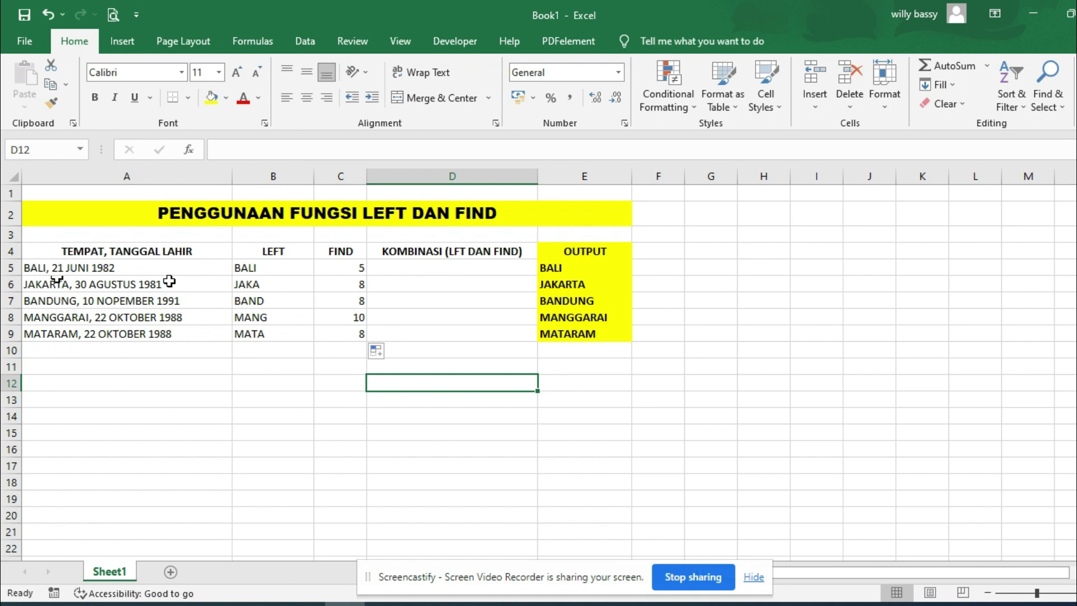
Step: Review the expected place names in the OUTPUT column, from E5 down to E9
left_click(551, 271)
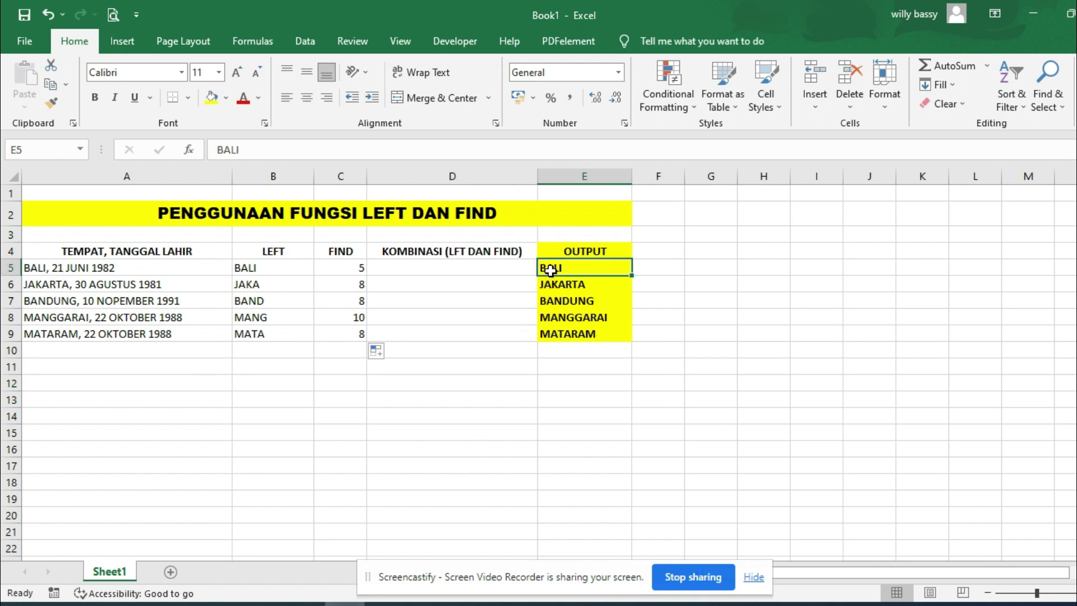
left_click(562, 293)
left_click(569, 320)
left_click(575, 337)
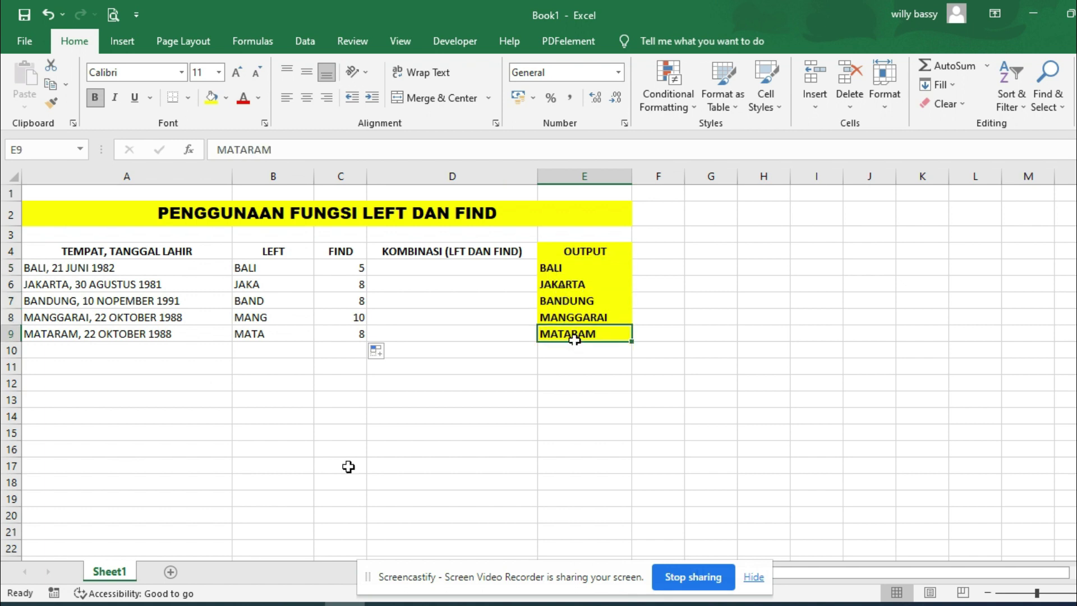
left_click(711, 300)
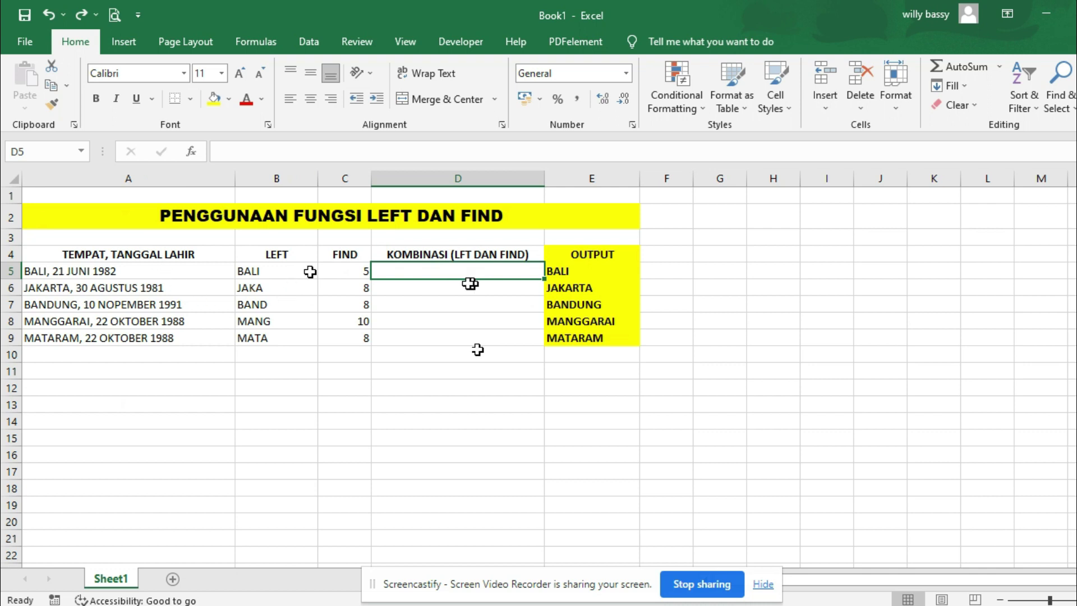
Step: Begin a LEFT formula in cell D5 with A5 as its text argument
left_click(611, 276)
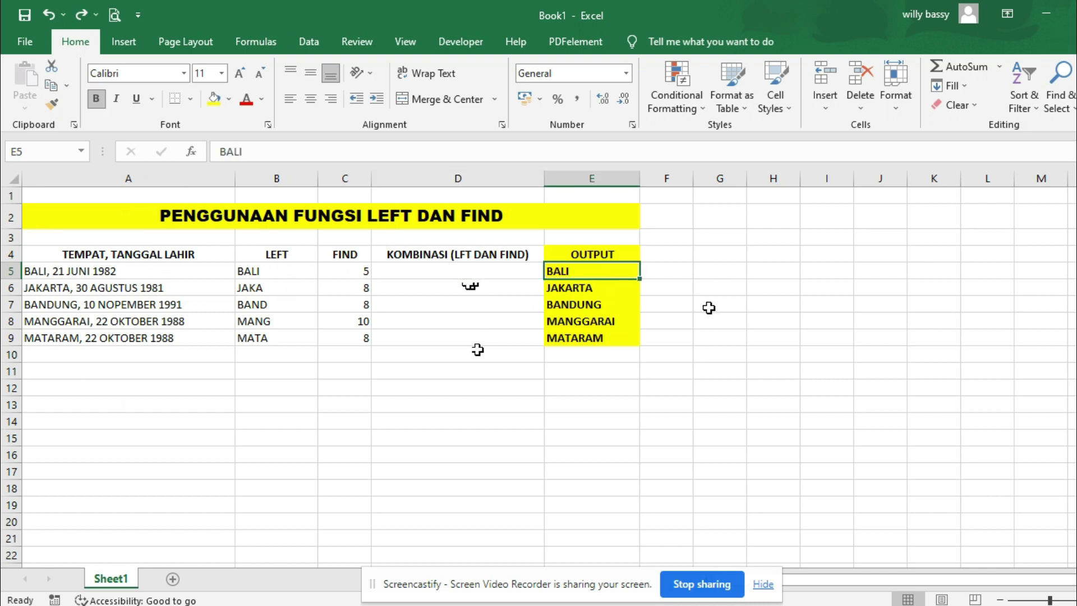
key("Down")
key("Up")
key("Left")
type("=L")
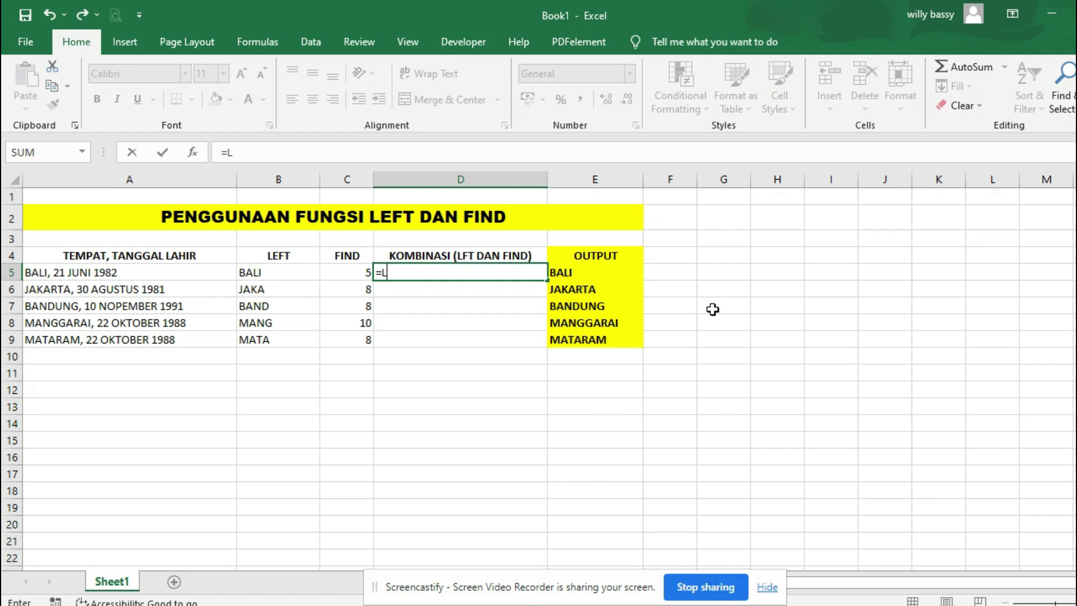
type("EFT")
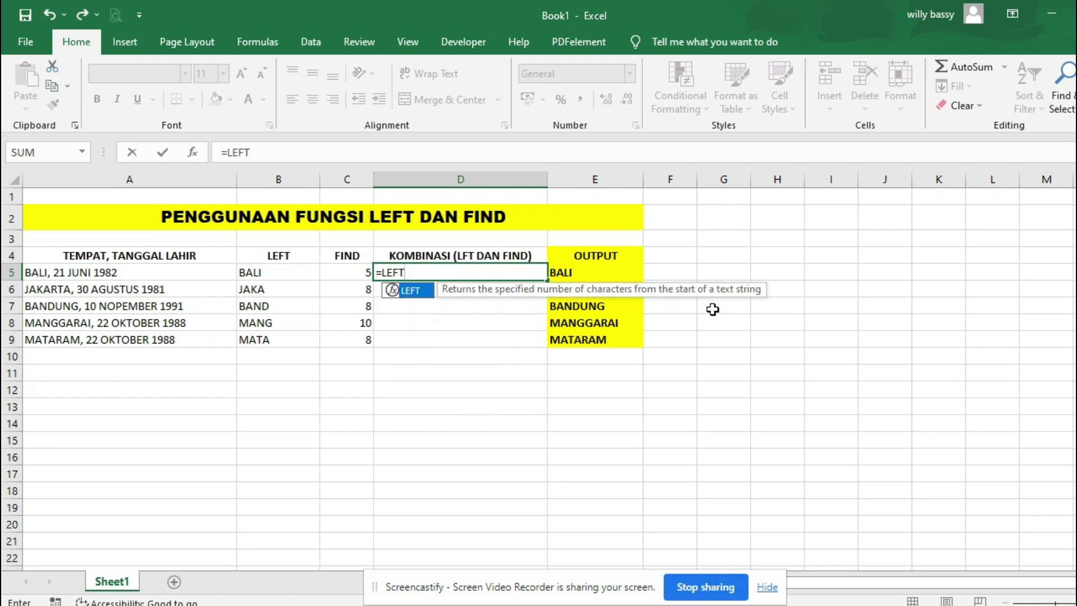
type("(")
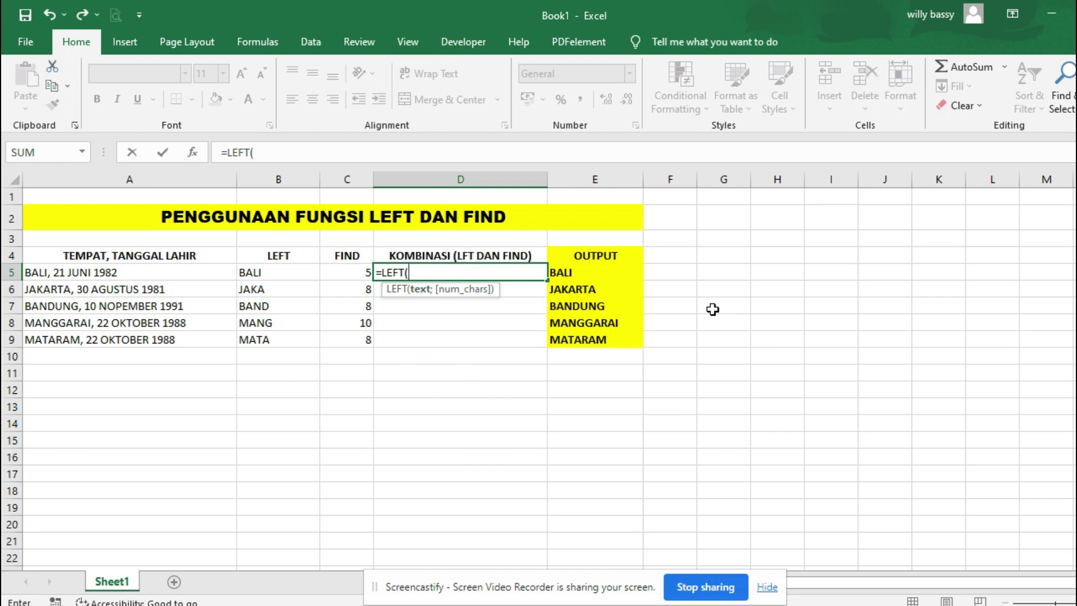
key("Left")
key("Left")
key("Left")
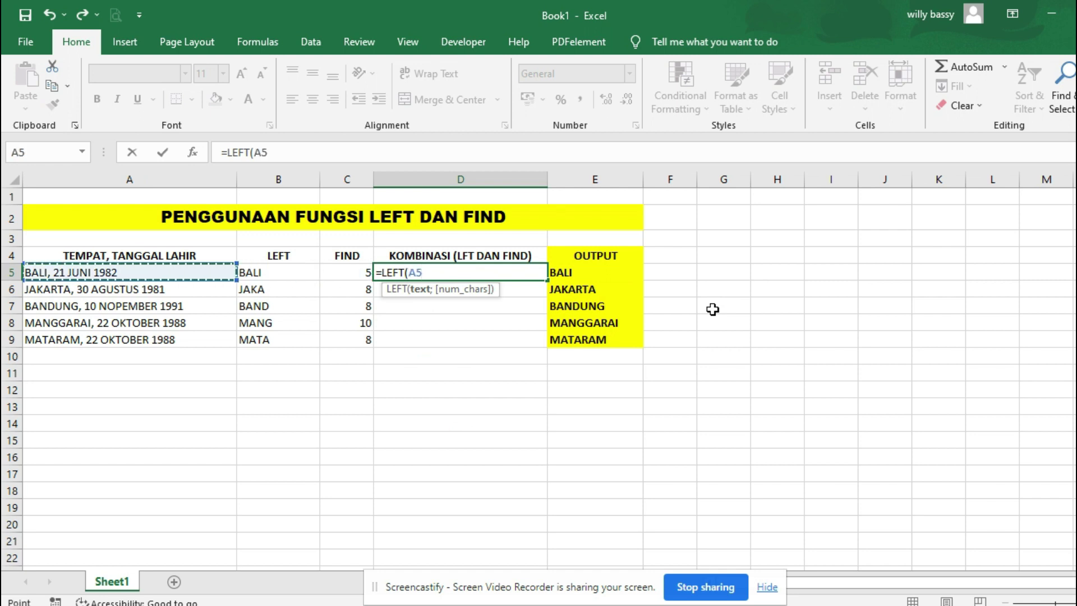
Step: Complete the D5 formula as =LEFT(A5;(FIND(",";A5))), accepting the suggested correction of its closing parentheses
type(";(")
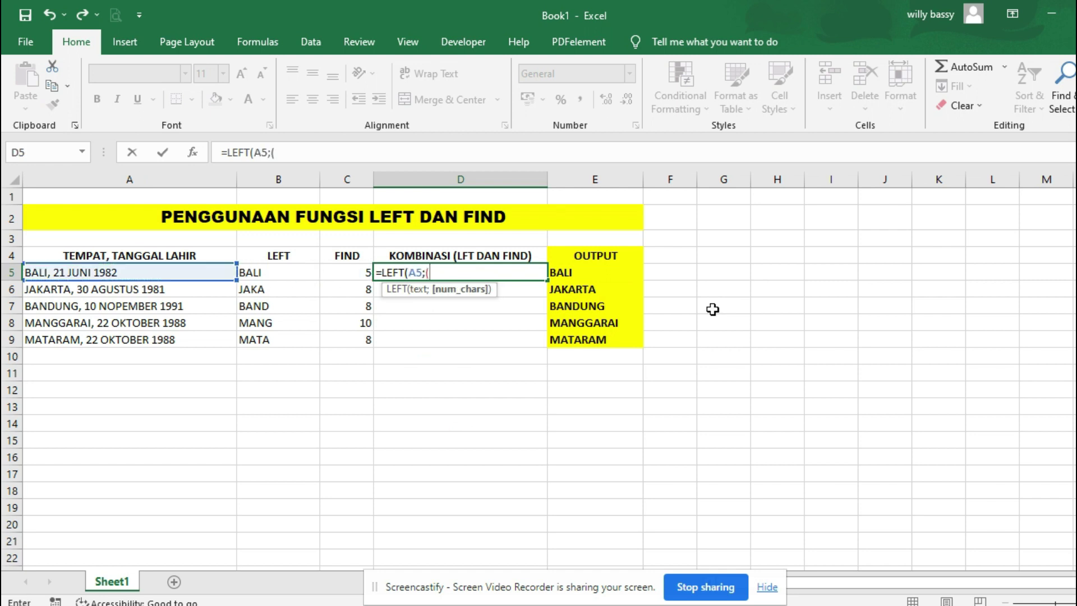
type("FIND")
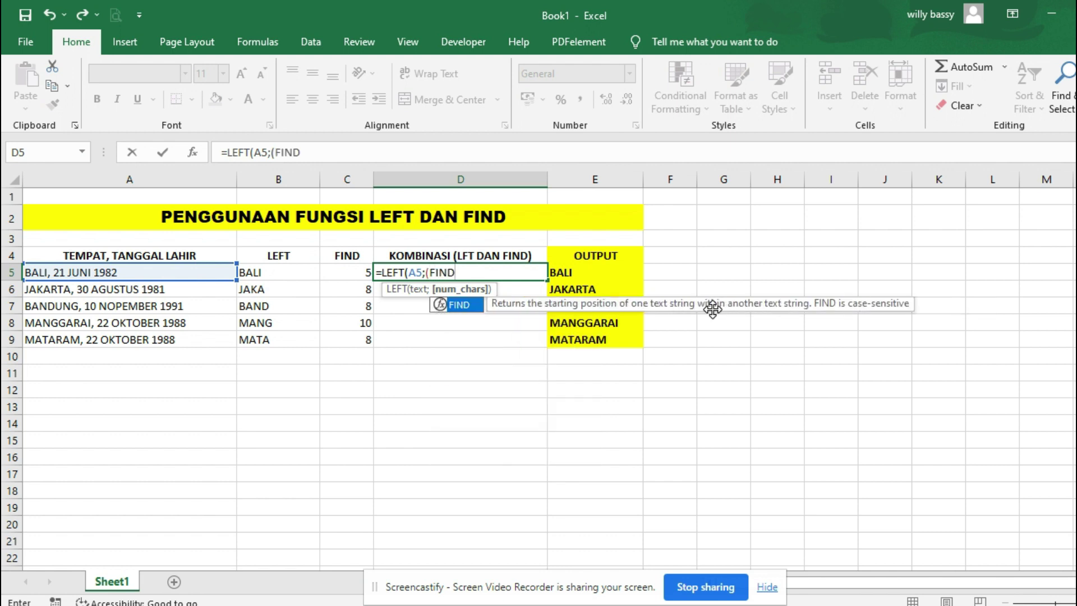
type("(\",")
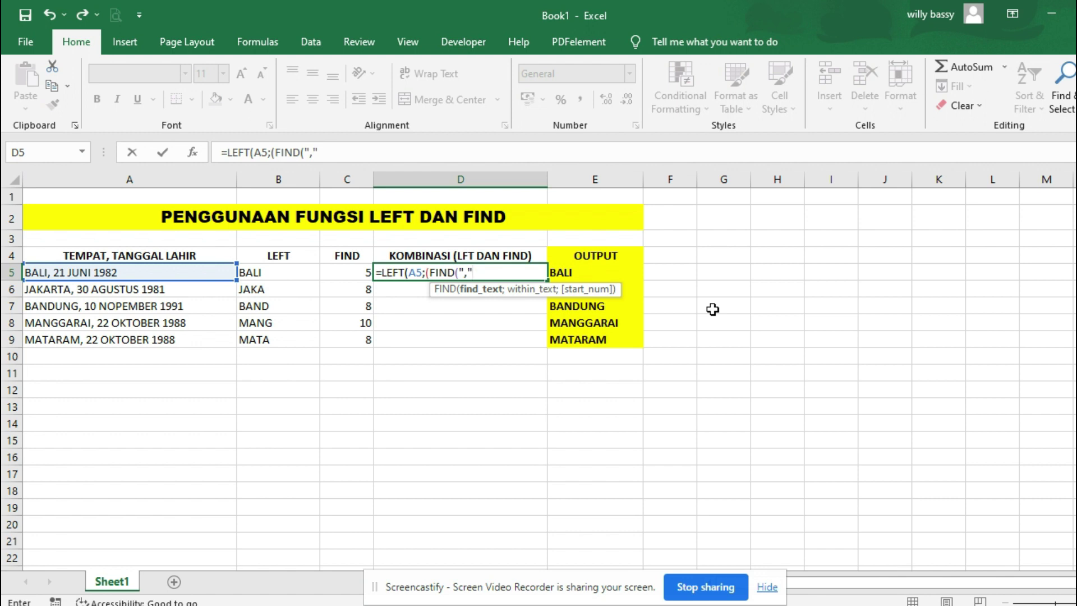
type(";")
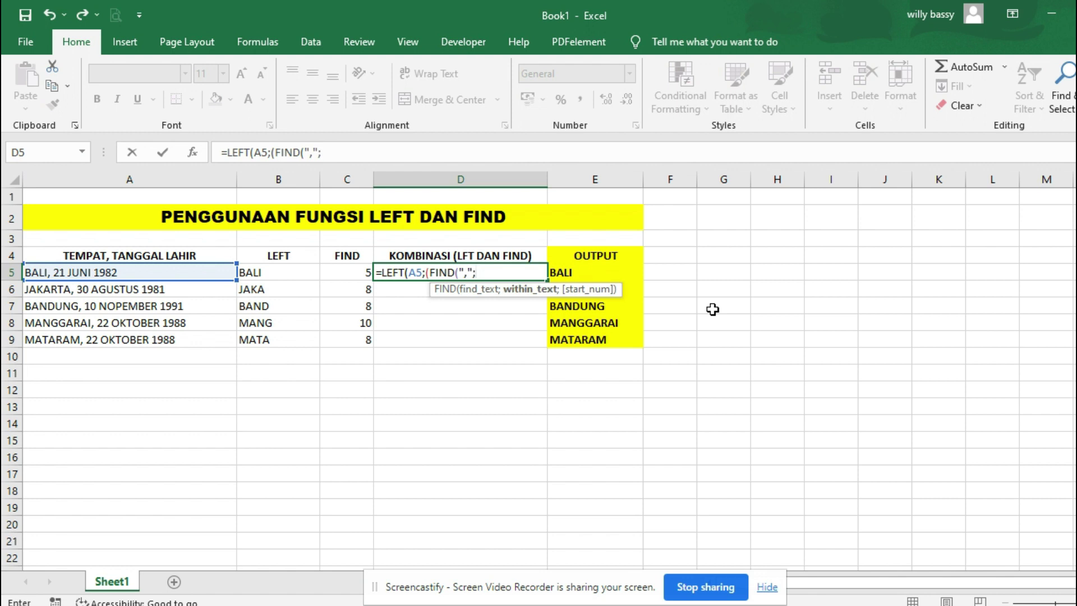
left_click(153, 271)
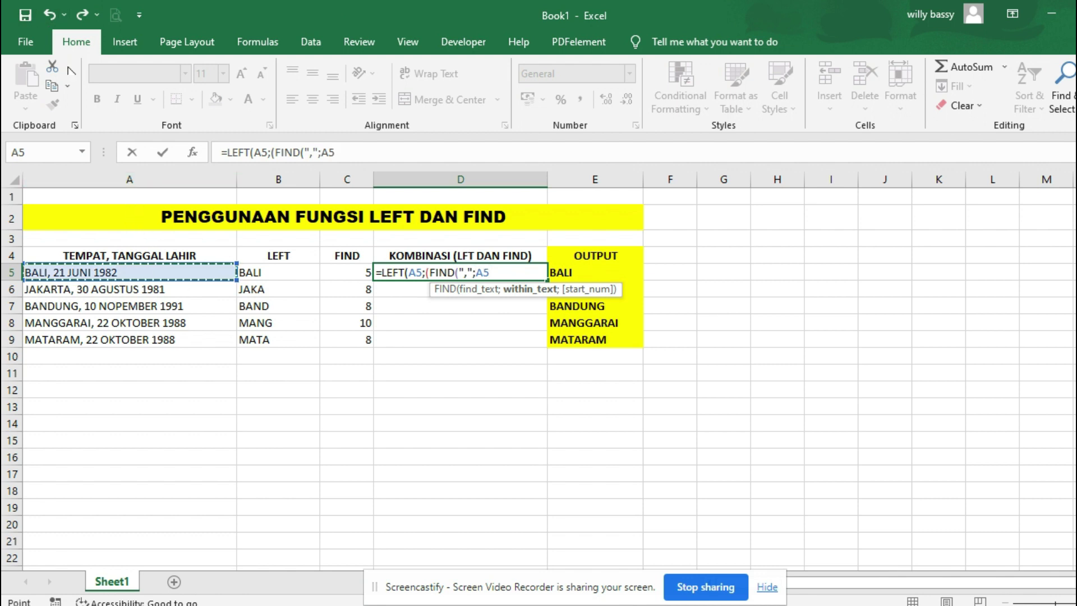
type(")")
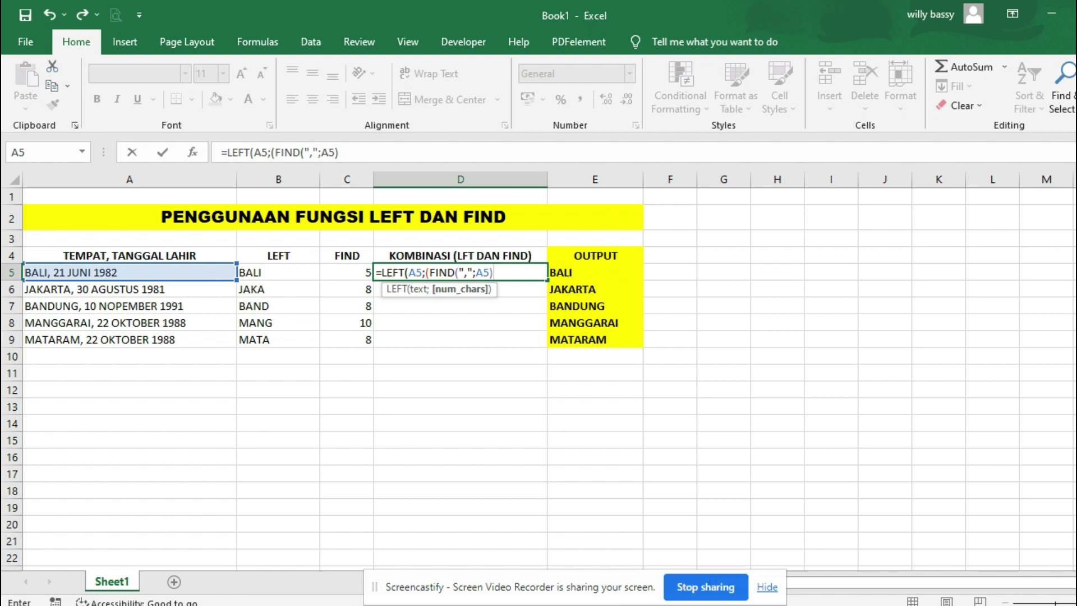
key("Return")
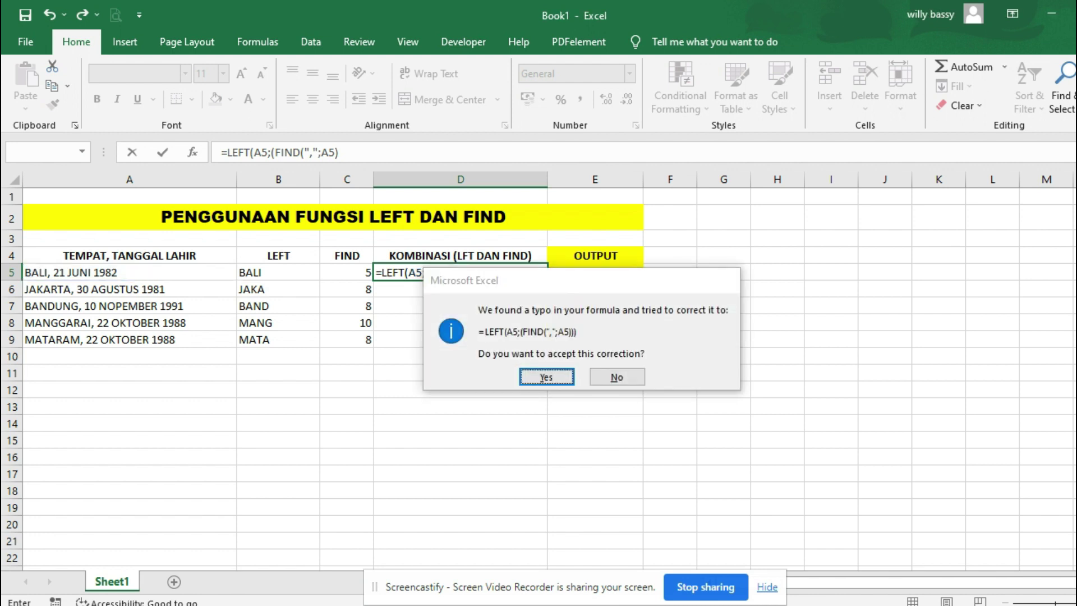
key("Return")
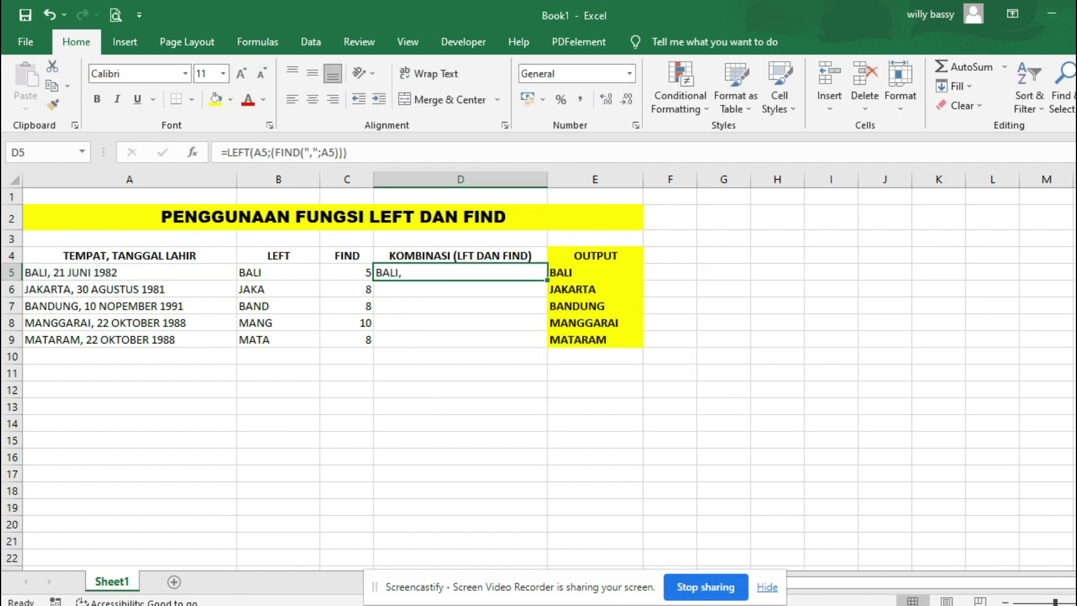
Step: Fill the D5 formula down to D9 and compare the extracted texts with the OUTPUT column
left_click_drag(548, 280, 545, 346)
left_click(597, 455)
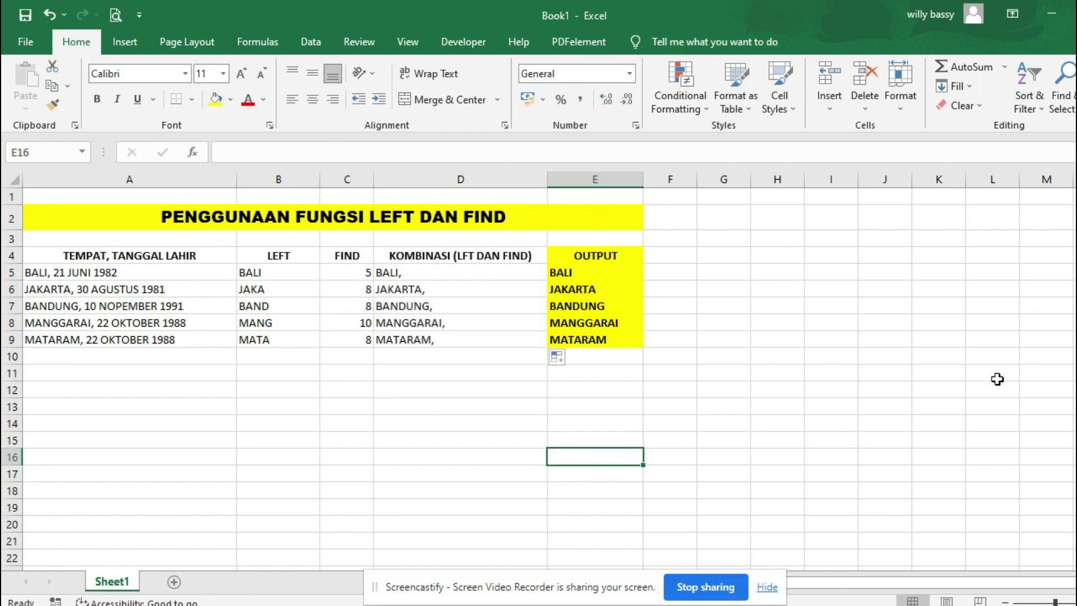
left_click(436, 284)
left_click_drag(437, 284, 448, 338)
left_click_drag(439, 276, 443, 343)
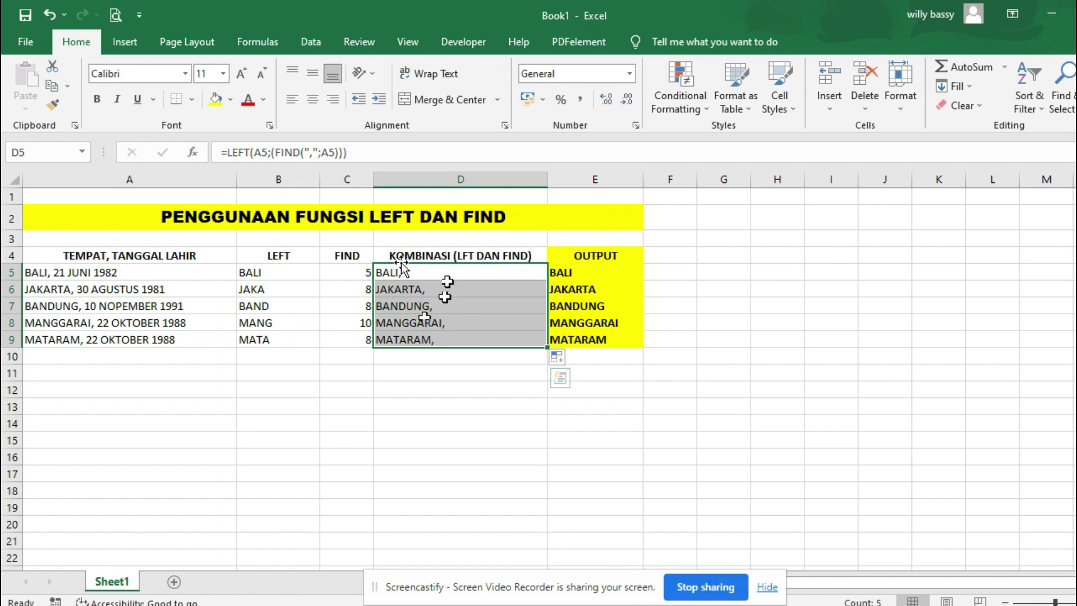
left_click_drag(595, 276, 593, 350)
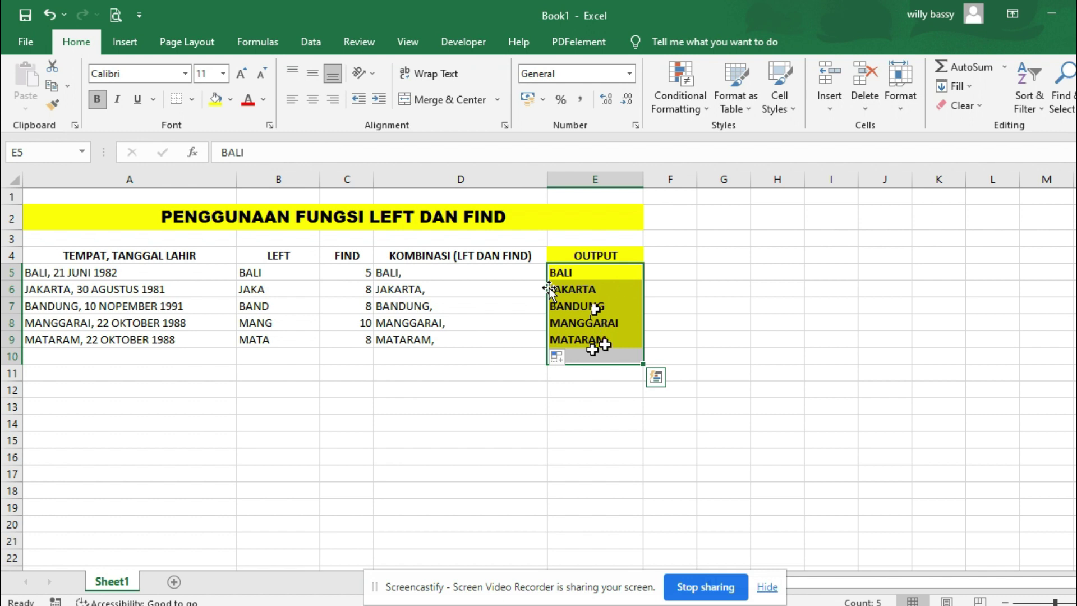
left_click(611, 340)
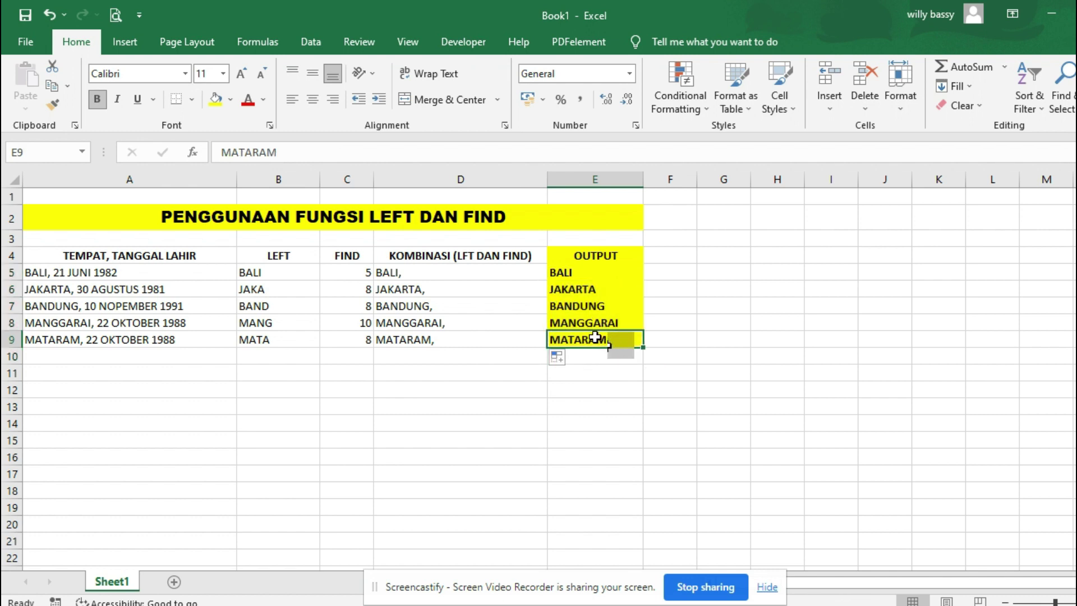
Step: Change the D5 formula to =LEFT(A5;(FIND(",";A5)-1)) and fill it down to D9
left_click(411, 273)
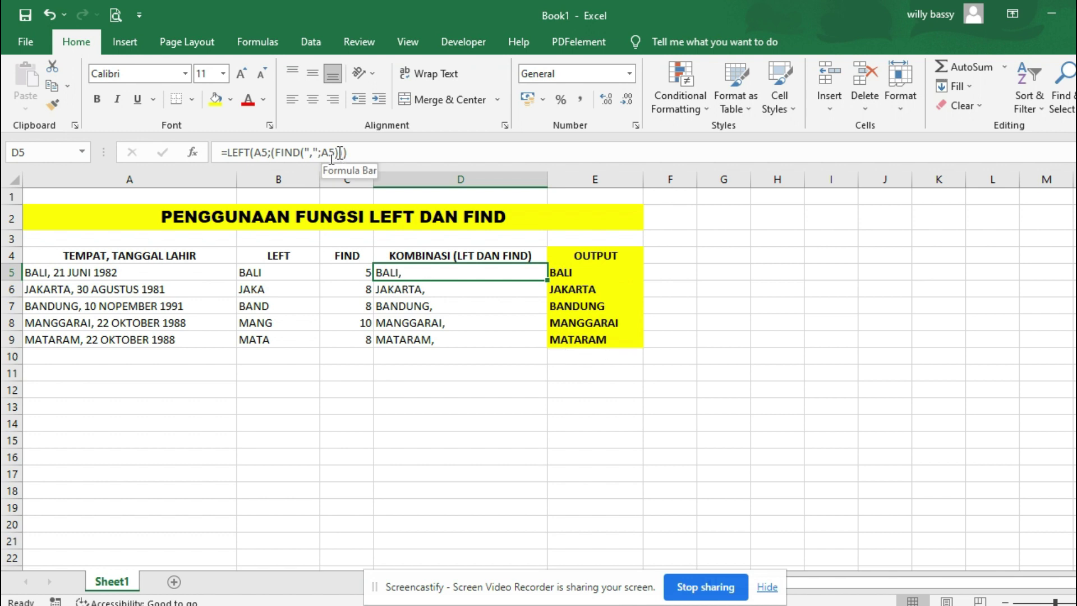
left_click(339, 153)
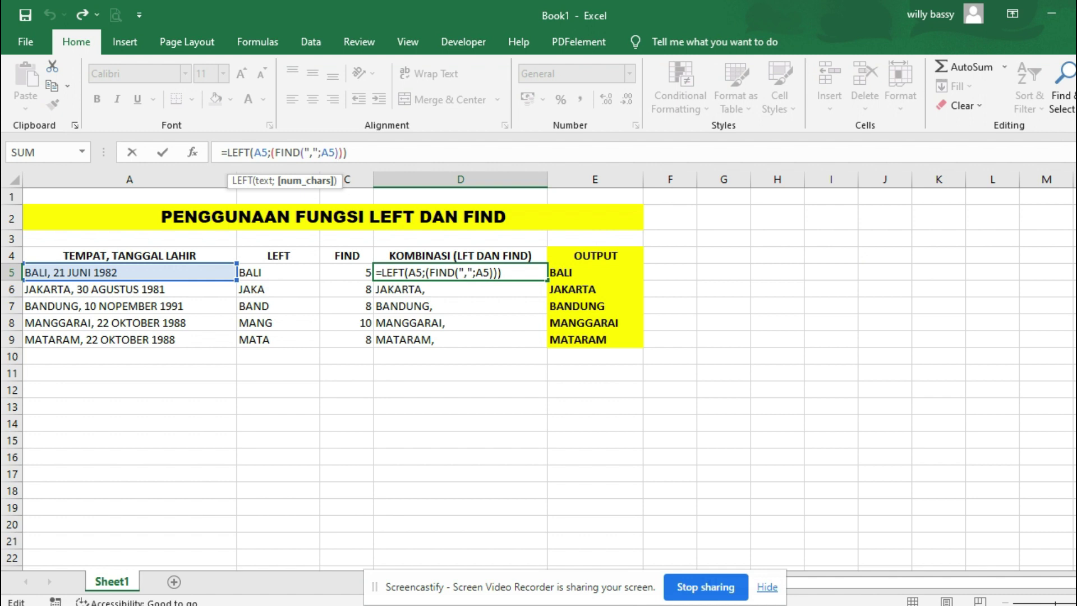
type("-1")
key("ctrl+Return")
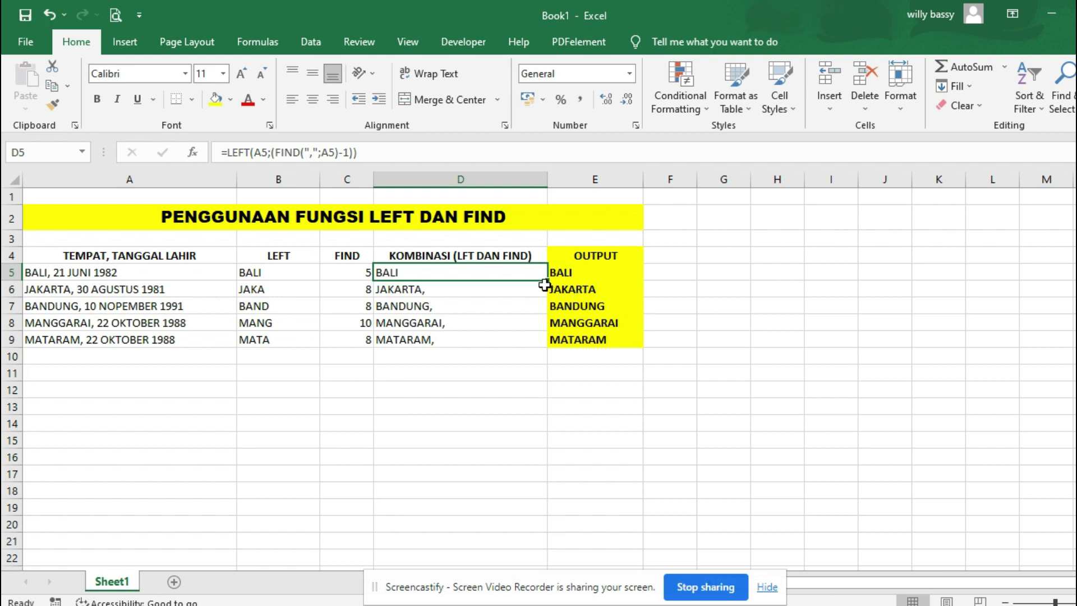
left_click_drag(547, 280, 548, 342)
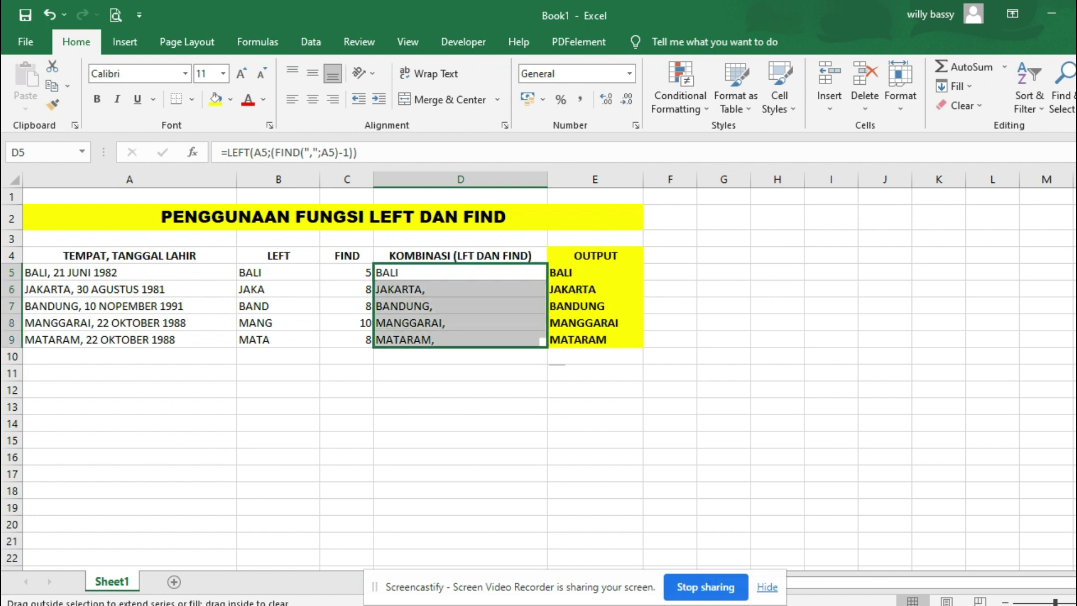
left_click(570, 452)
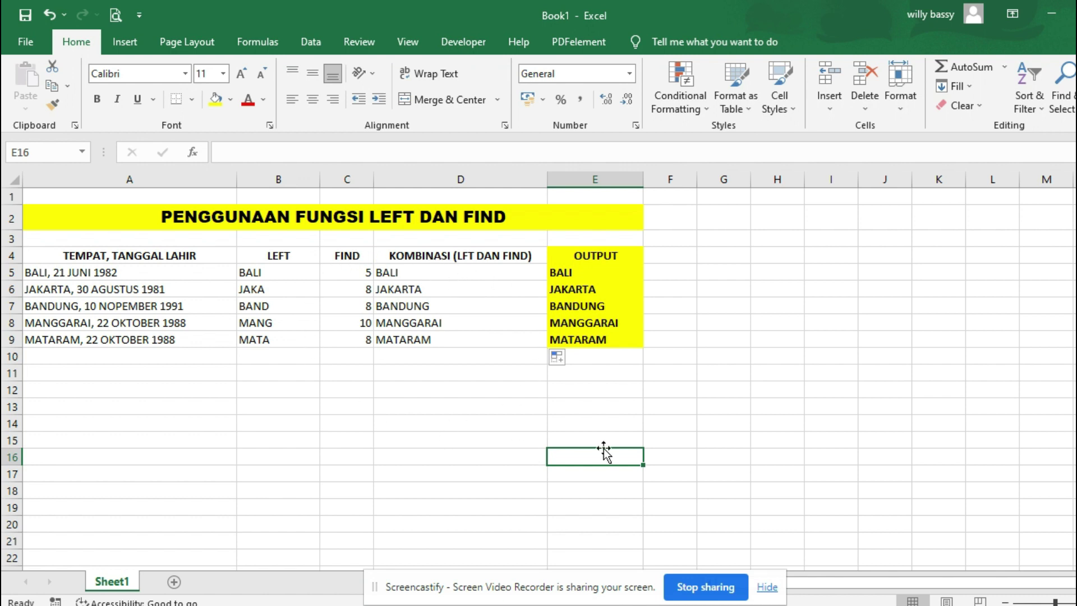
Step: Correct the column heading in D4 to KOMBINASI (LEFT DAN FIND)
left_click(466, 254)
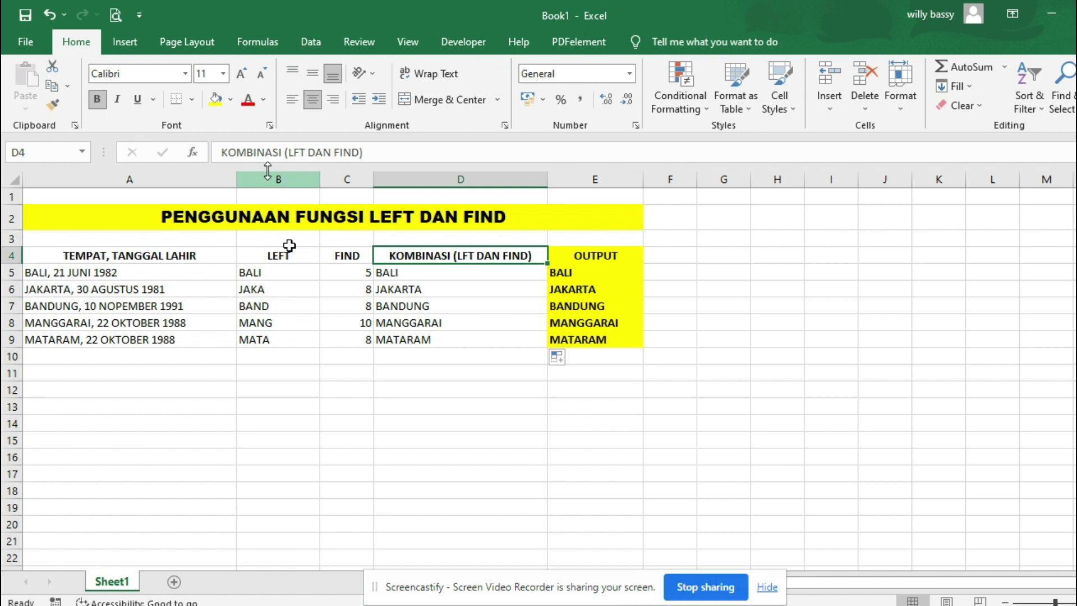
left_click(293, 152)
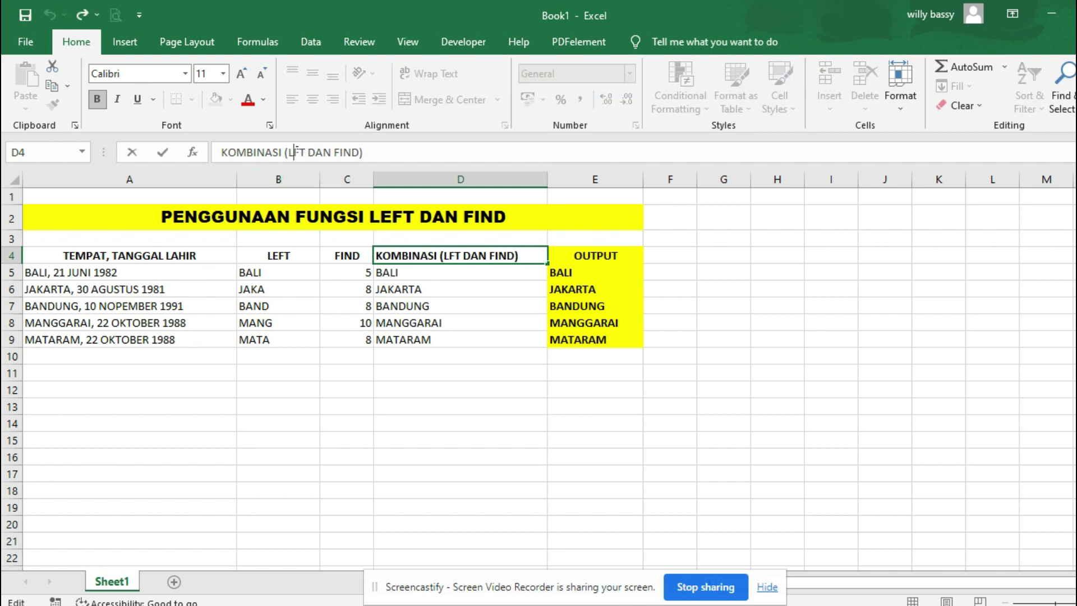
type("E")
key("Return")
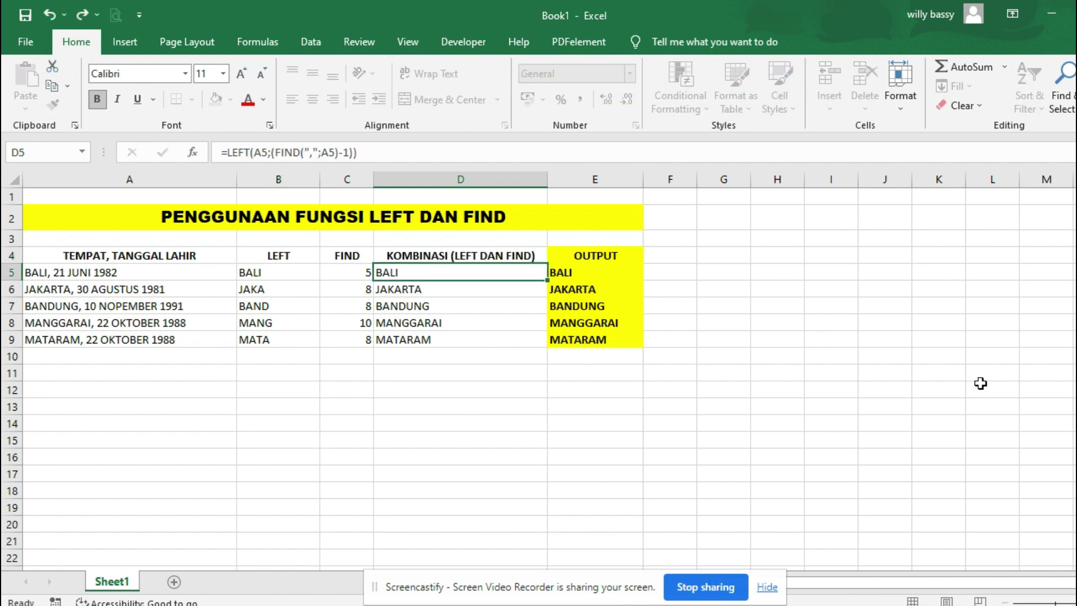
key("Up")
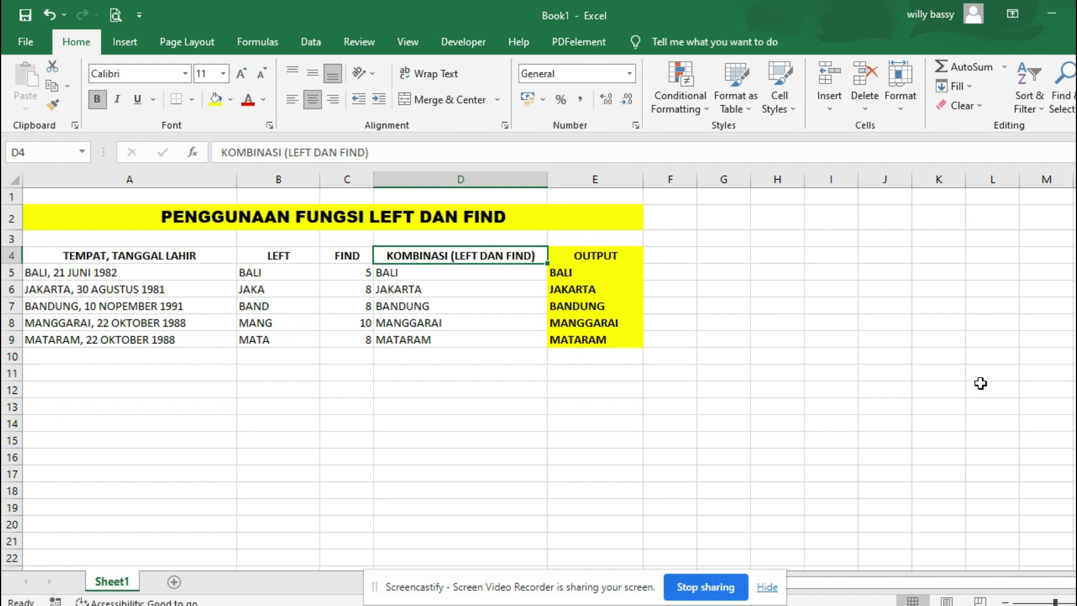